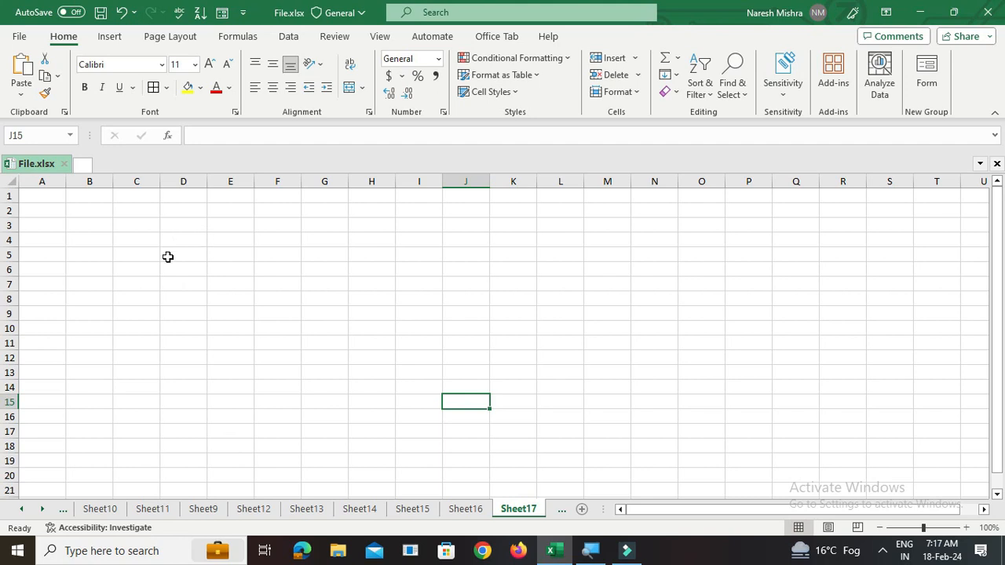
- Merge and center cells B3 through G3 for the title row
{"action": "left_click_drag", "start_coordinate": [92, 228], "coordinate": [315, 232]}
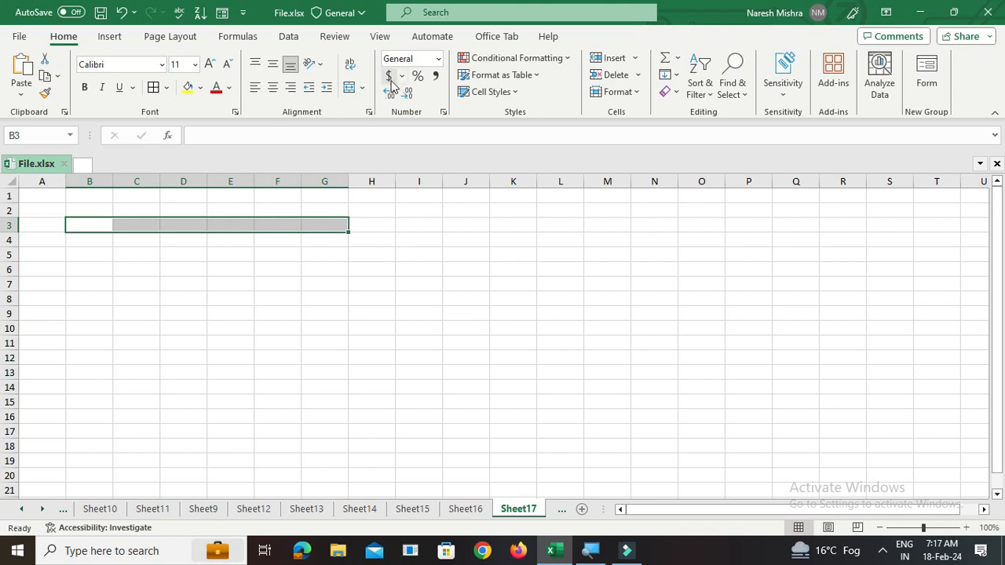
{"action": "left_click", "coordinate": [363, 87]}
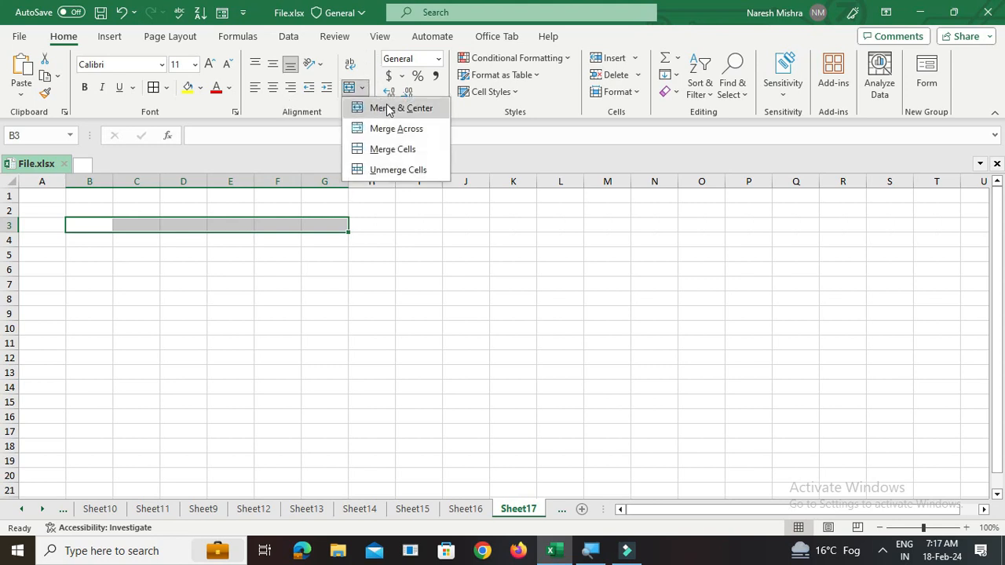
{"action": "left_click", "coordinate": [391, 110]}
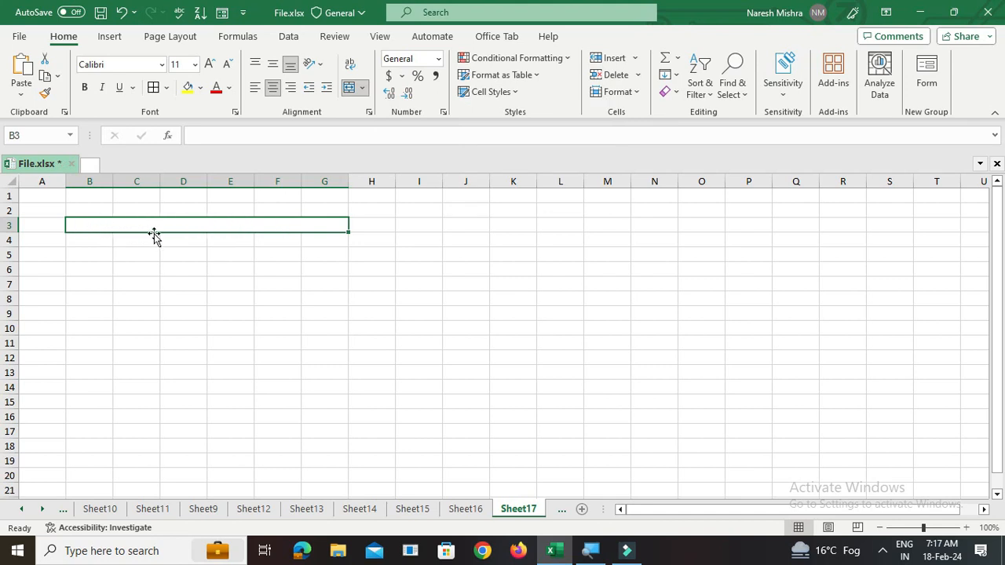
- Merge and center cells B4 and B5 into one header cell
{"action": "left_click", "coordinate": [100, 241]}
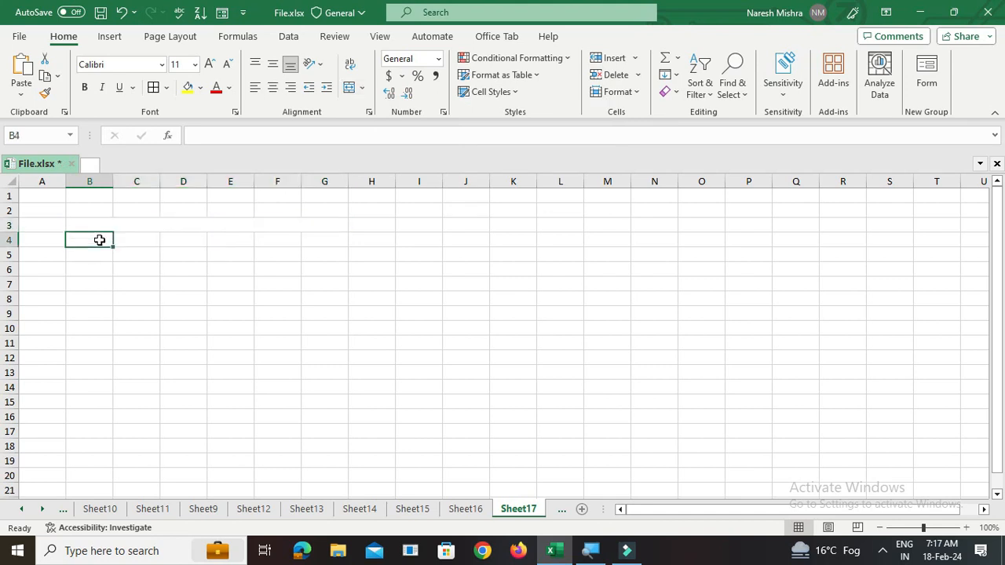
{"action": "left_click_drag", "start_coordinate": [97, 242], "coordinate": [99, 253]}
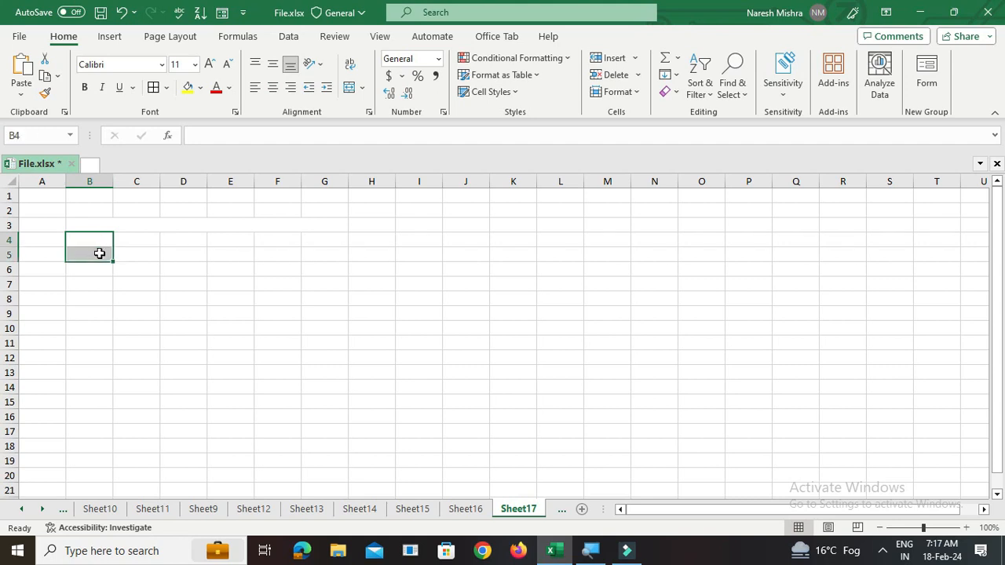
{"action": "left_click", "coordinate": [362, 87]}
{"action": "left_click", "coordinate": [384, 110]}
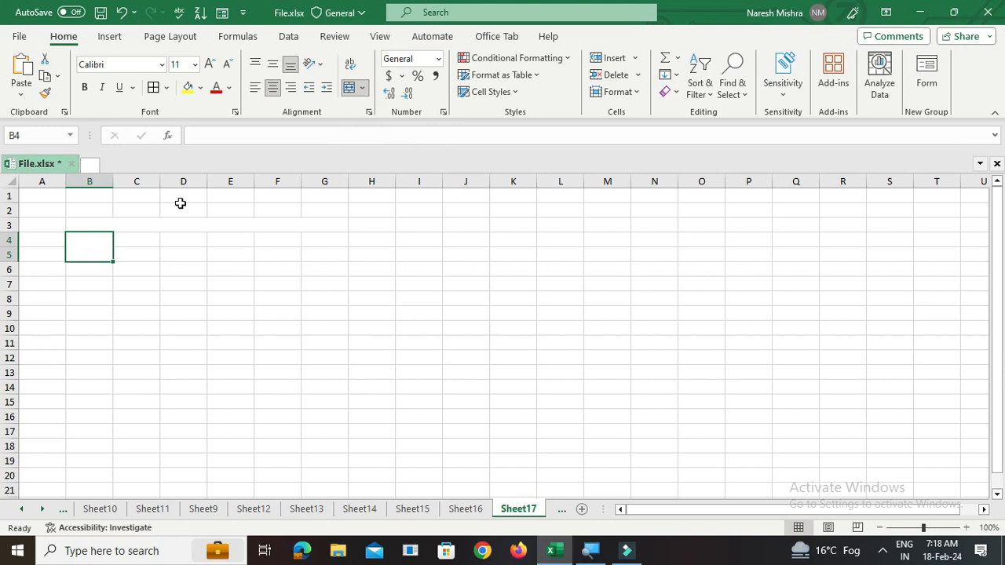
- Merge and center cells C4 and C5 into one header cell
{"action": "left_click_drag", "start_coordinate": [134, 238], "coordinate": [132, 253]}
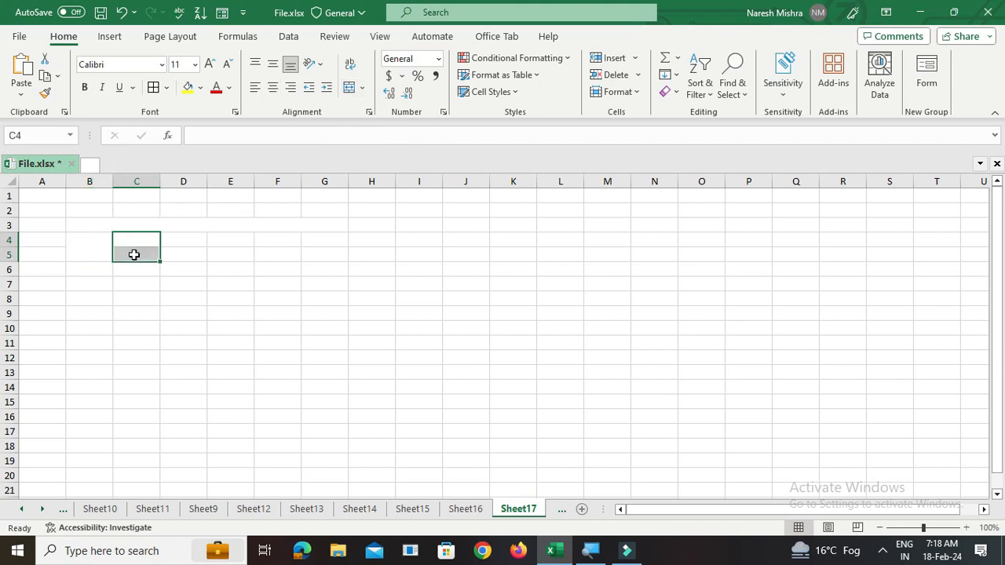
{"action": "left_click", "coordinate": [362, 87]}
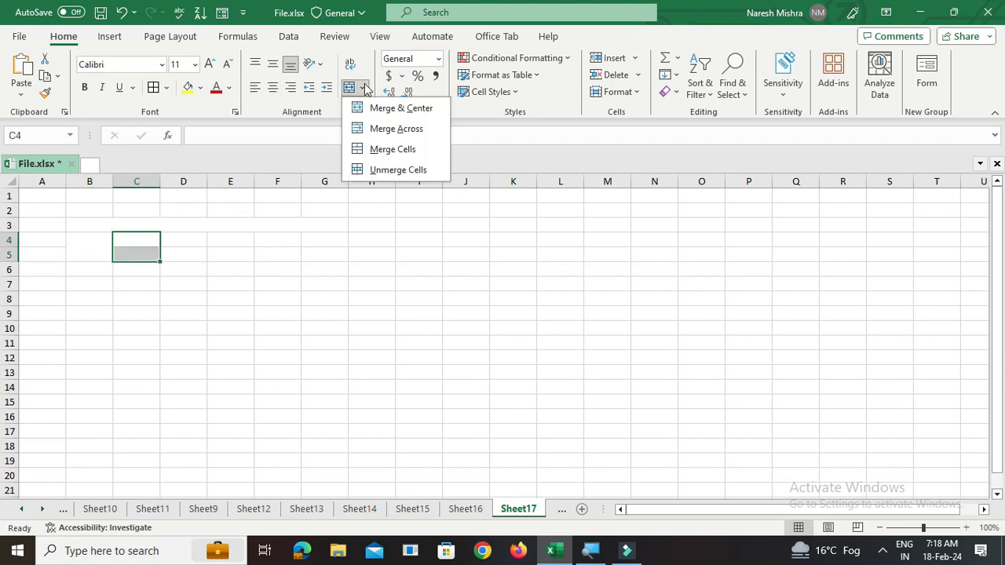
{"action": "left_click", "coordinate": [395, 109]}
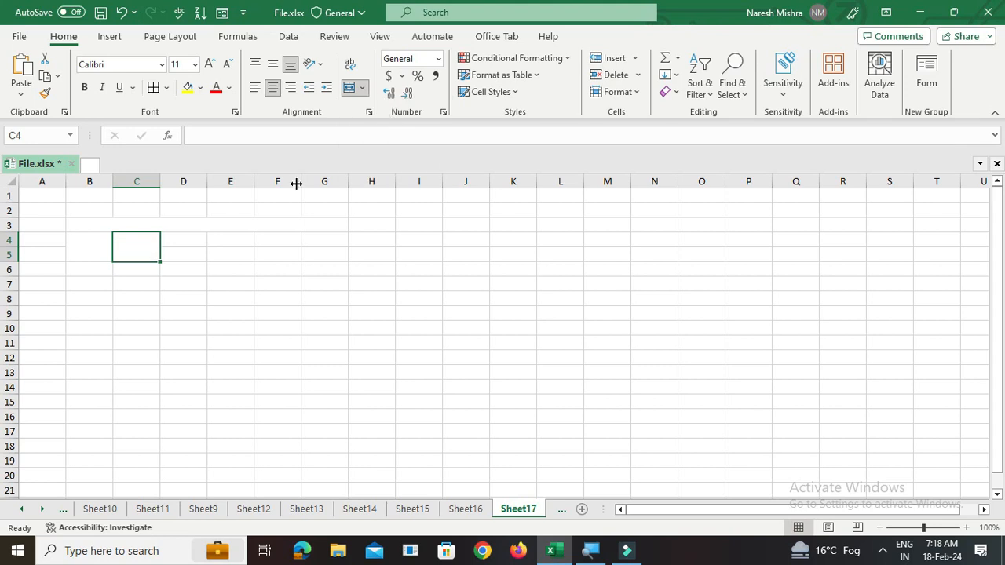
- Merge and center cells D4 through G4 into one header cell
{"action": "left_click", "coordinate": [169, 244]}
{"action": "left_click_drag", "start_coordinate": [169, 243], "coordinate": [320, 241]}
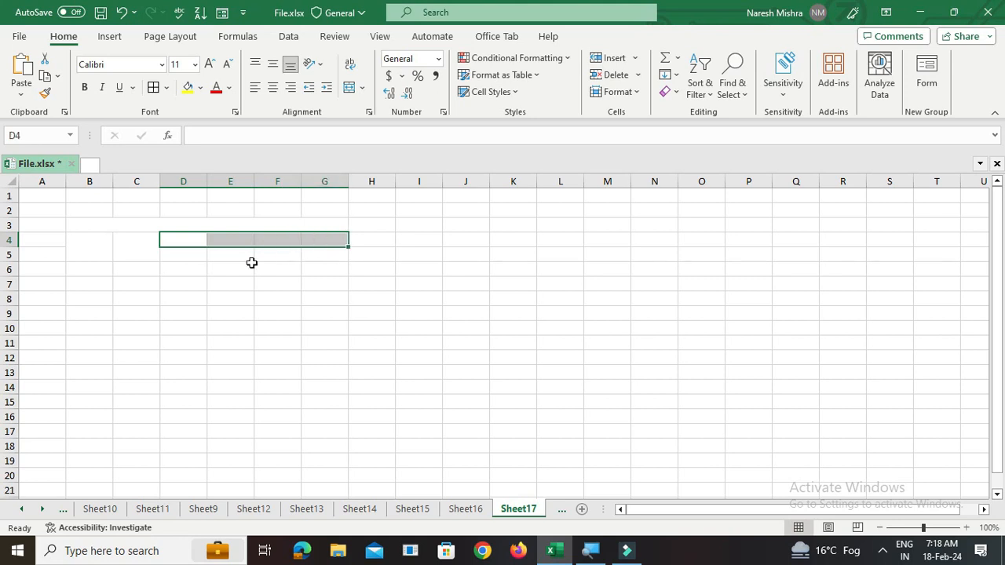
{"action": "left_click", "coordinate": [362, 89]}
{"action": "left_click", "coordinate": [393, 107]}
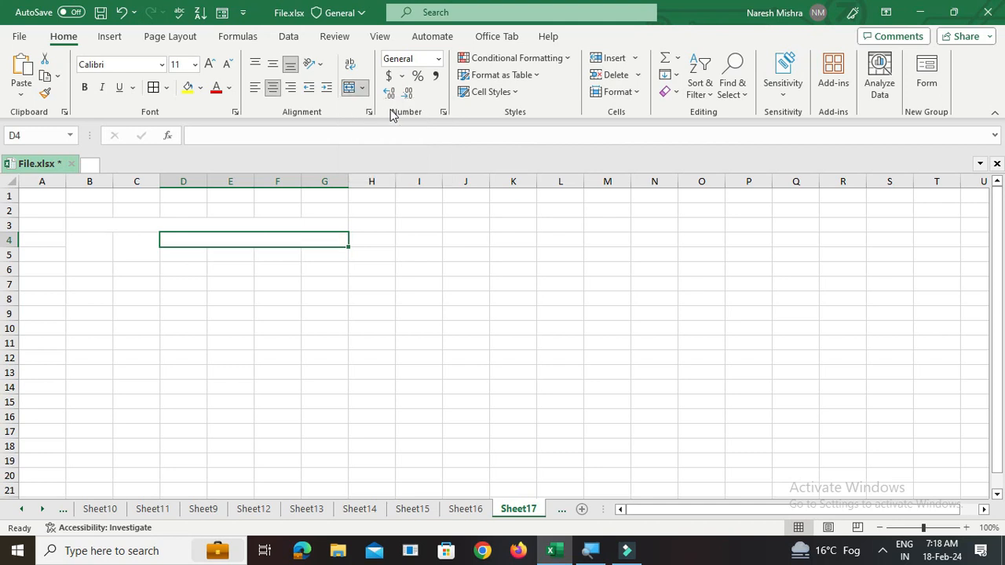
- Enter the title Fruits Sales Company in the merged B3:G3 cell
{"action": "left_click", "coordinate": [148, 225]}
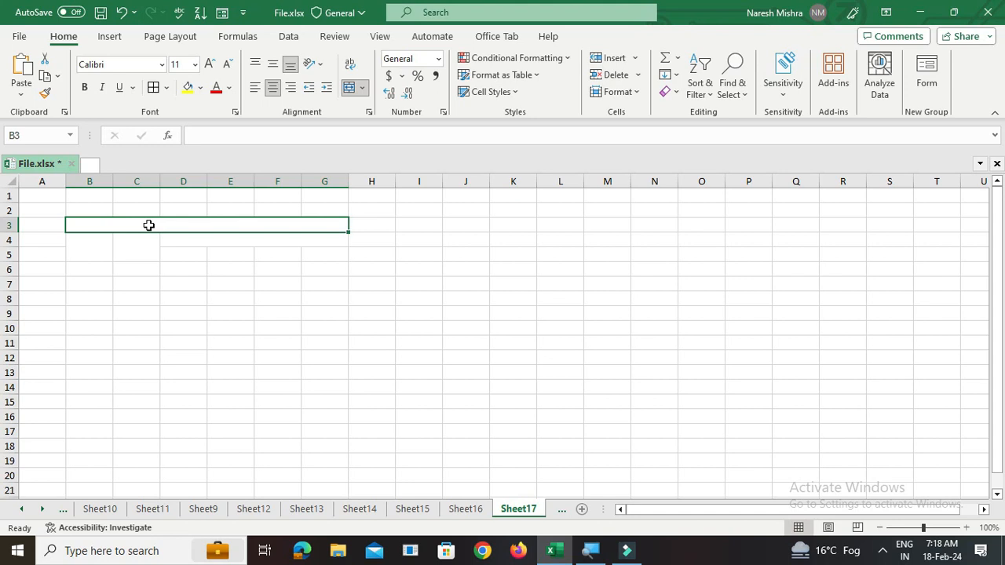
{"action": "type", "text": "Fruits Sales"}
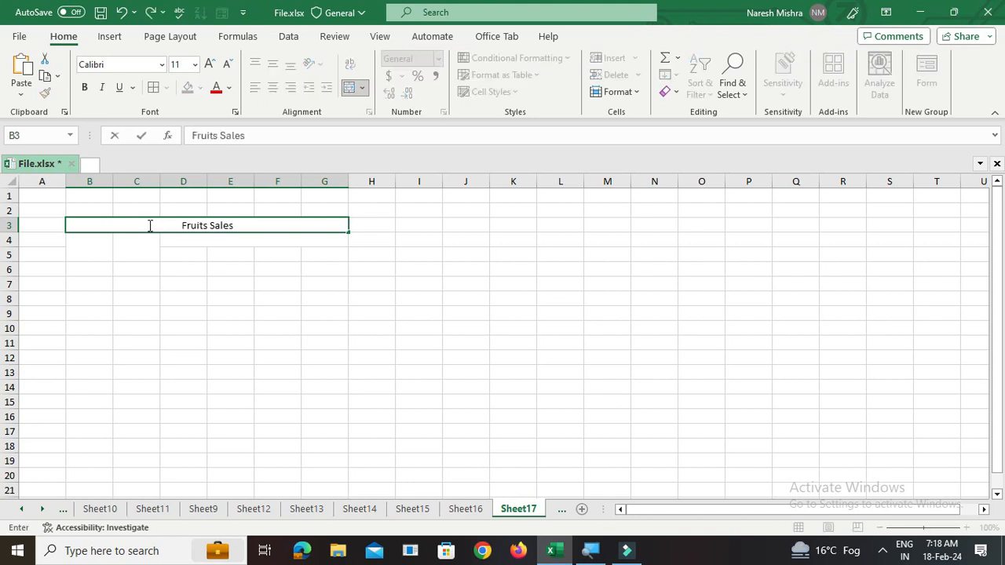
{"action": "type", "text": " Company"}
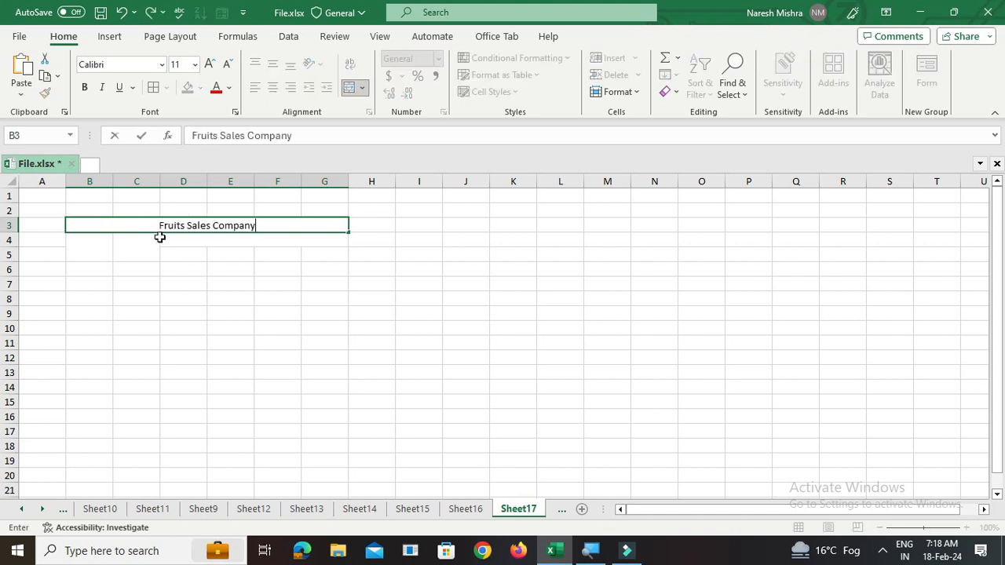
- Enter the headers S.NO in merged B4:B5 and Fruites Items in merged C4:C5
{"action": "left_click", "coordinate": [97, 244]}
{"action": "type", "text": "S.NO"}
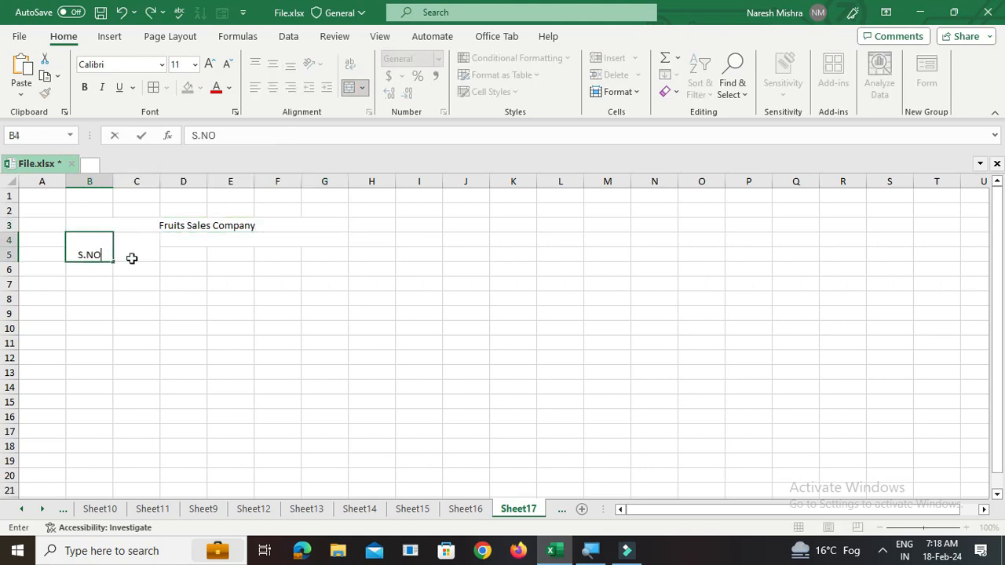
{"action": "left_click", "coordinate": [131, 258]}
{"action": "type", "text": "Fruites Ite"}
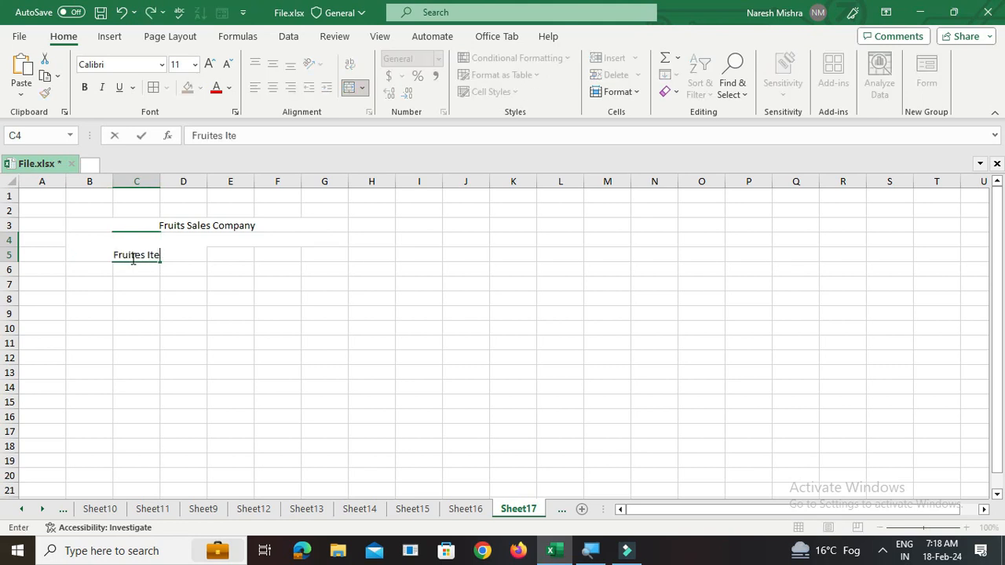
{"action": "type", "text": "ms"}
{"action": "left_click", "coordinate": [254, 289]}
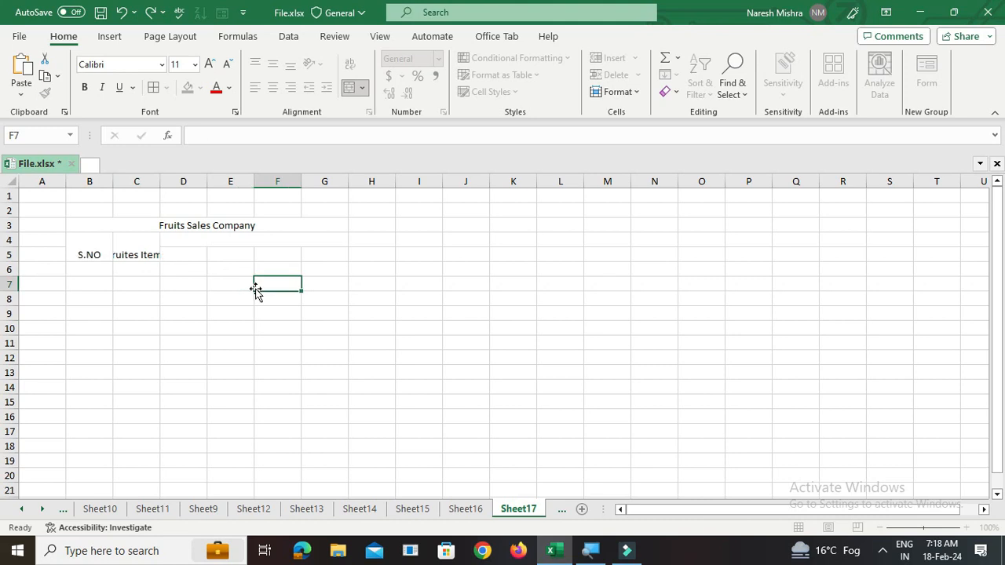
- Widen column C so the Fruites Items header fits
{"action": "left_click", "coordinate": [145, 255]}
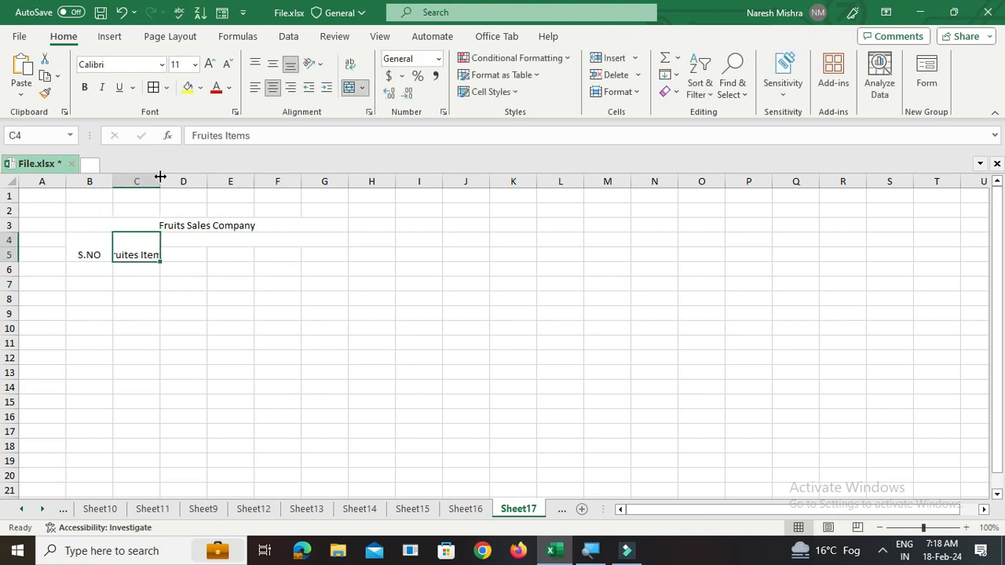
{"action": "left_click_drag", "start_coordinate": [160, 177], "coordinate": [184, 178]}
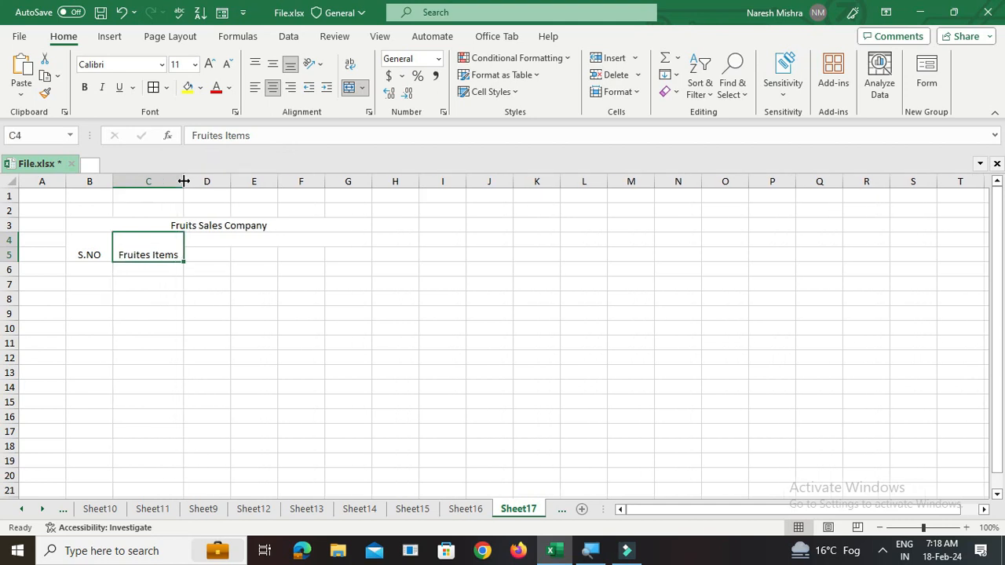
{"action": "left_click", "coordinate": [215, 273]}
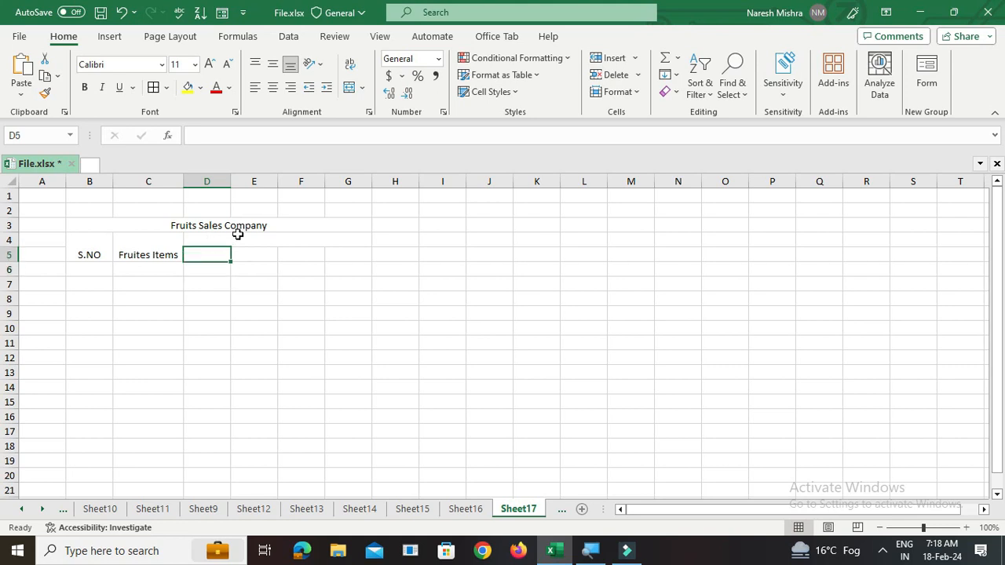
- Enter Fruits in Kg in the merged D4:G4 header cell
{"action": "left_click", "coordinate": [239, 239]}
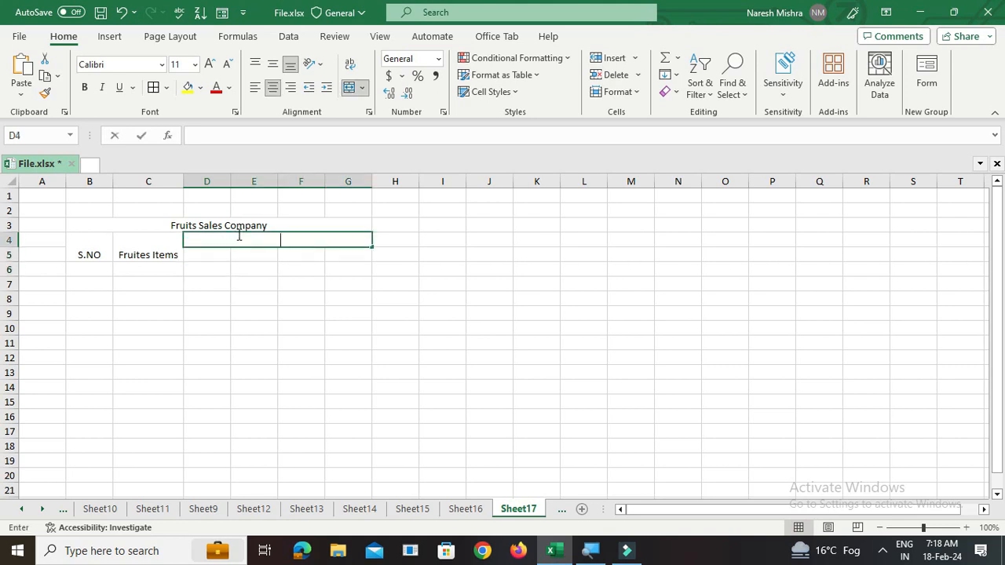
{"action": "type", "text": "Fruits in Kg"}
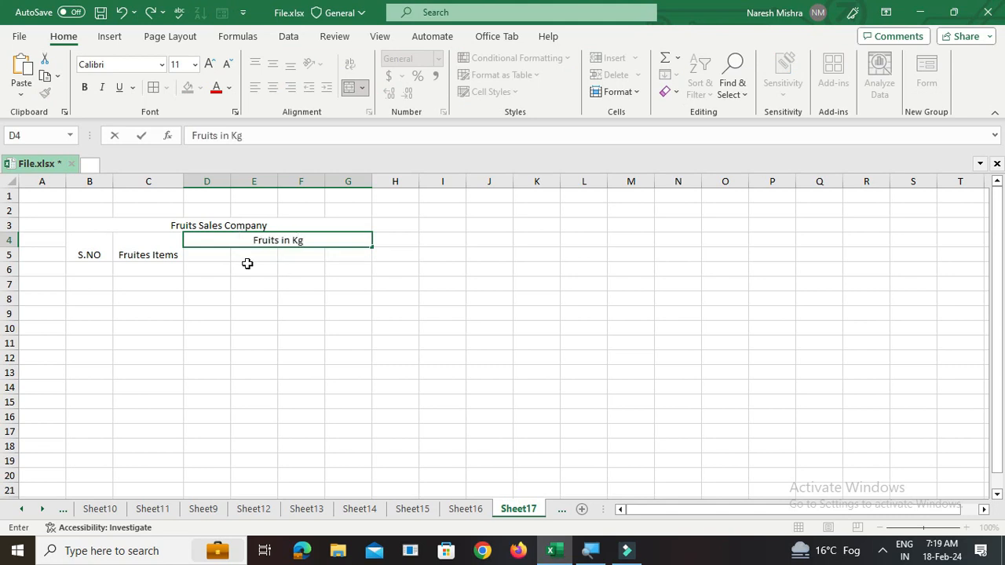
- Enter the column headers March, April, May and Total in D5 through G5
{"action": "left_click", "coordinate": [211, 255]}
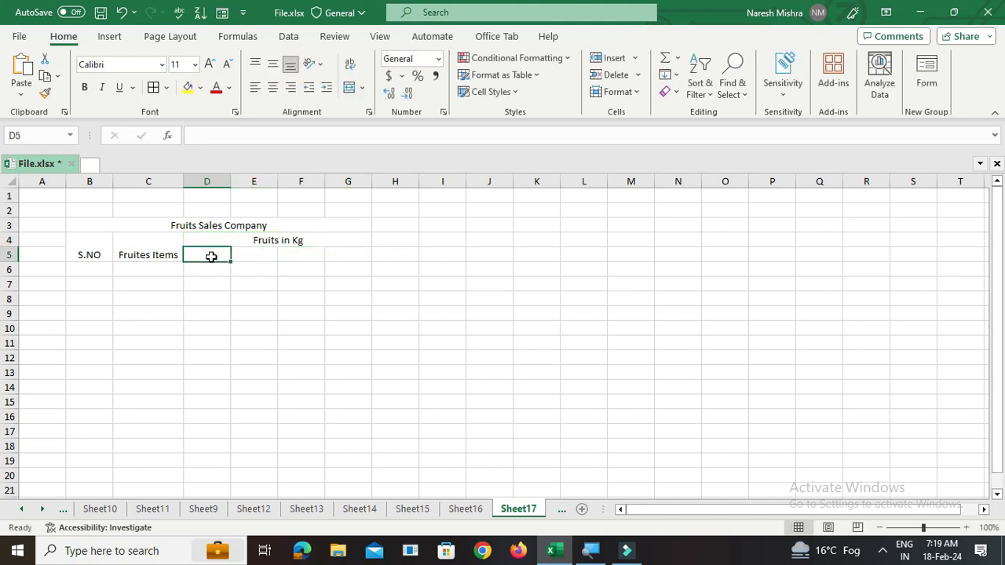
{"action": "type", "text": "March"}
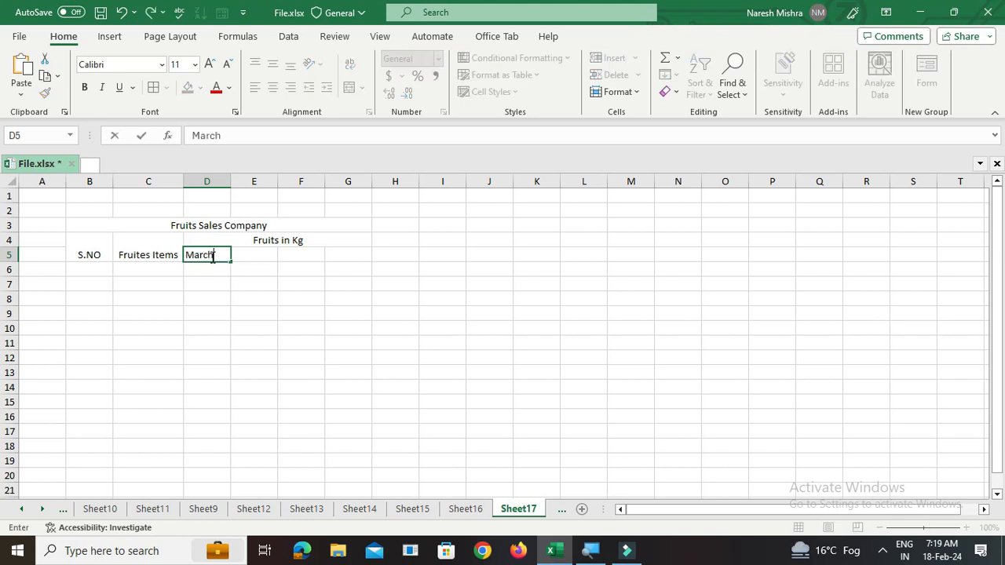
{"action": "key", "text": "Tab"}
{"action": "type", "text": "A"}
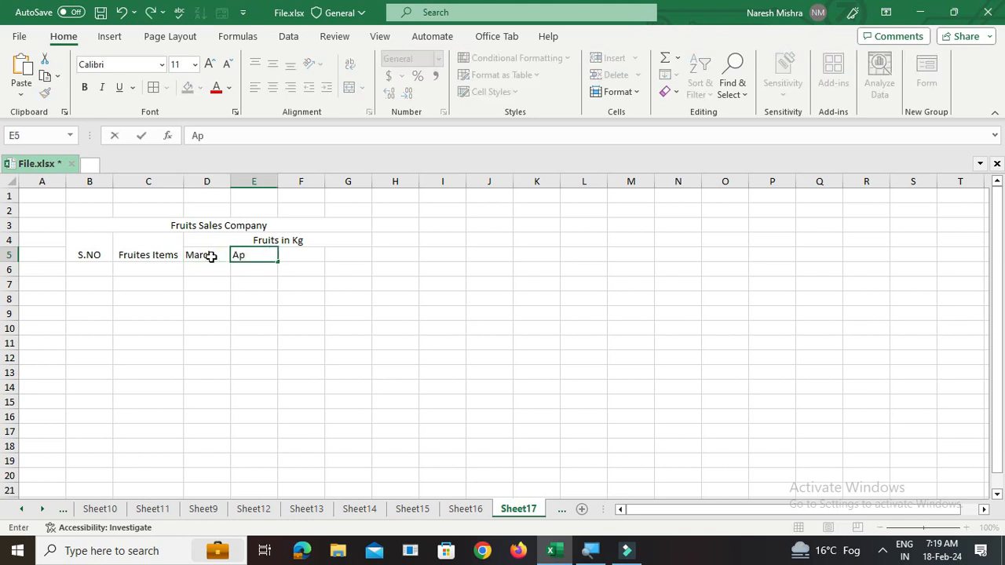
{"action": "key", "text": "Tab"}
{"action": "type", "text": "M"}
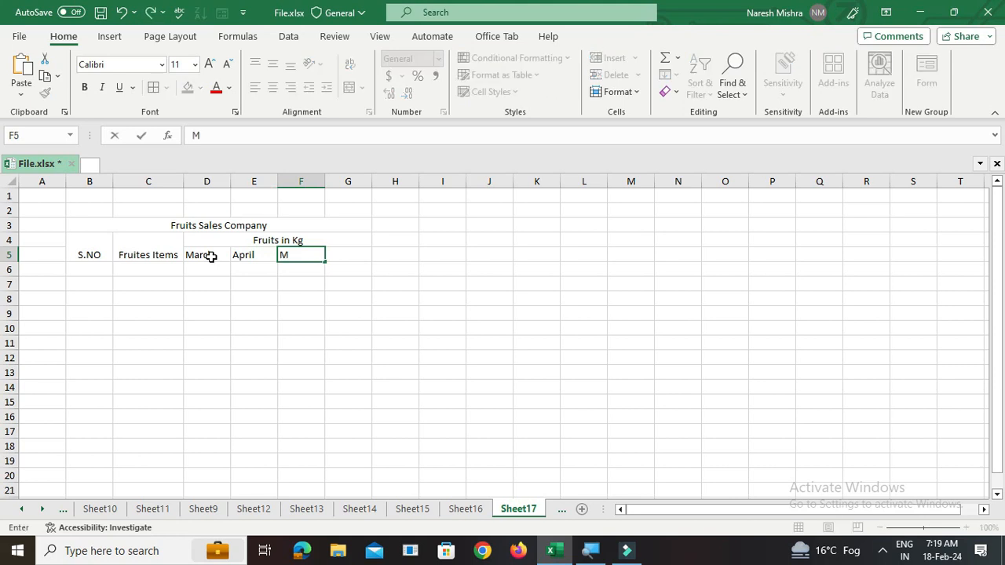
{"action": "key", "text": "Tab"}
{"action": "type", "text": "To"}
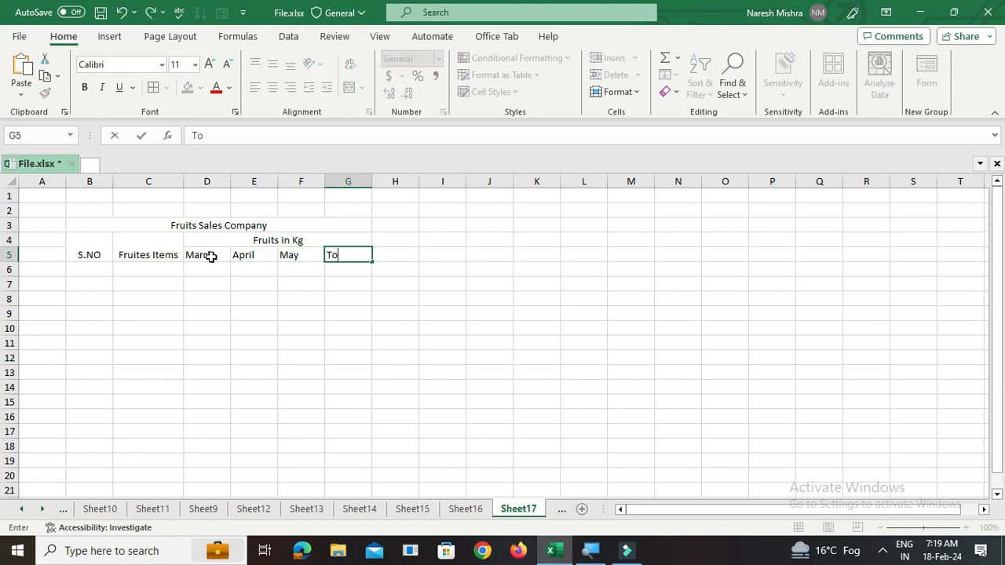
{"action": "type", "text": "tal"}
{"action": "left_click", "coordinate": [243, 296]}
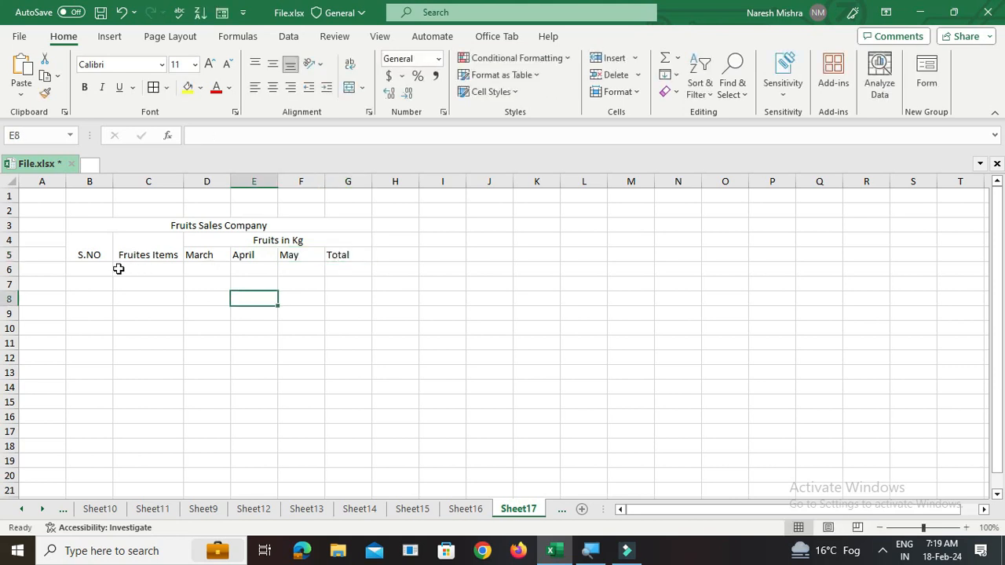
- Enter serial numbers 1 to 5 in cells B6 through B10
{"action": "left_click", "coordinate": [94, 272]}
{"action": "type", "text": "1"}
{"action": "key", "text": "Return"}
{"action": "type", "text": "2"}
{"action": "key", "text": "Return"}
{"action": "type", "text": "3"}
{"action": "key", "text": "Return"}
{"action": "type", "text": "4"}
{"action": "key", "text": "Return"}
{"action": "type", "text": "5"}
{"action": "key", "text": "Return"}
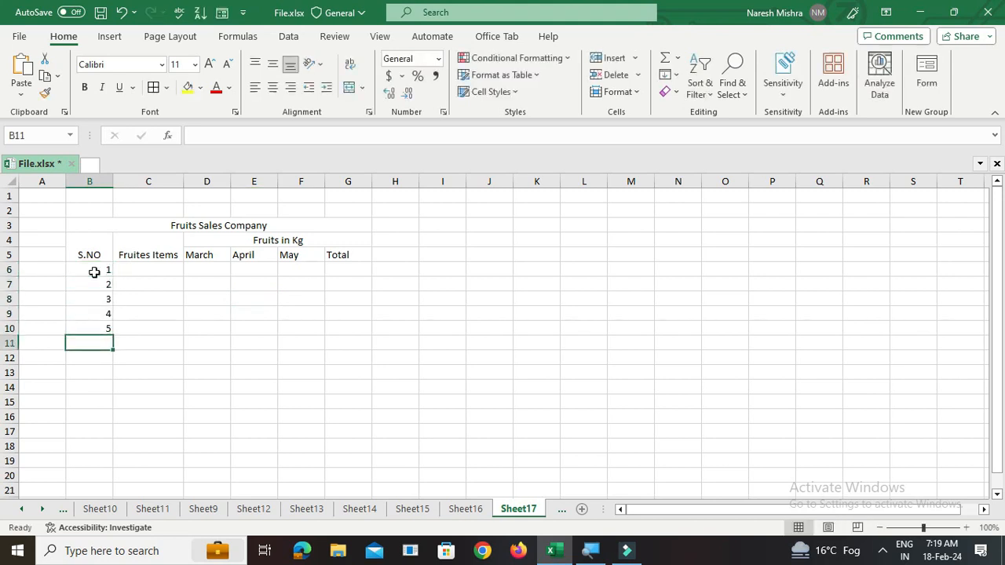
- Enter the fruit names Apple, Mango, Banana, Lamon and Graps in C6 through C10
{"action": "left_click", "coordinate": [150, 267]}
{"action": "type", "text": "Apple"}
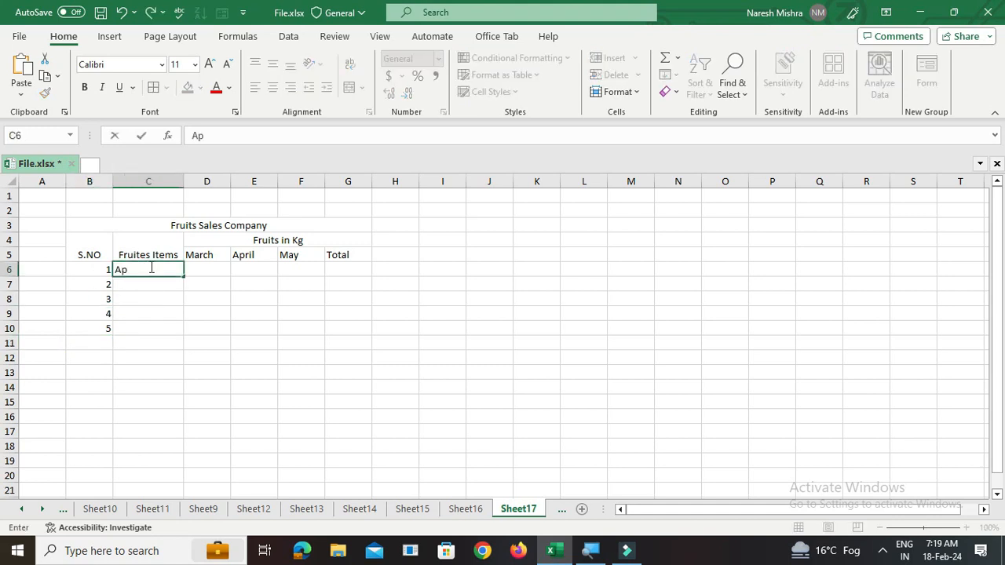
{"action": "key", "text": "Return"}
{"action": "type", "text": "Mango"}
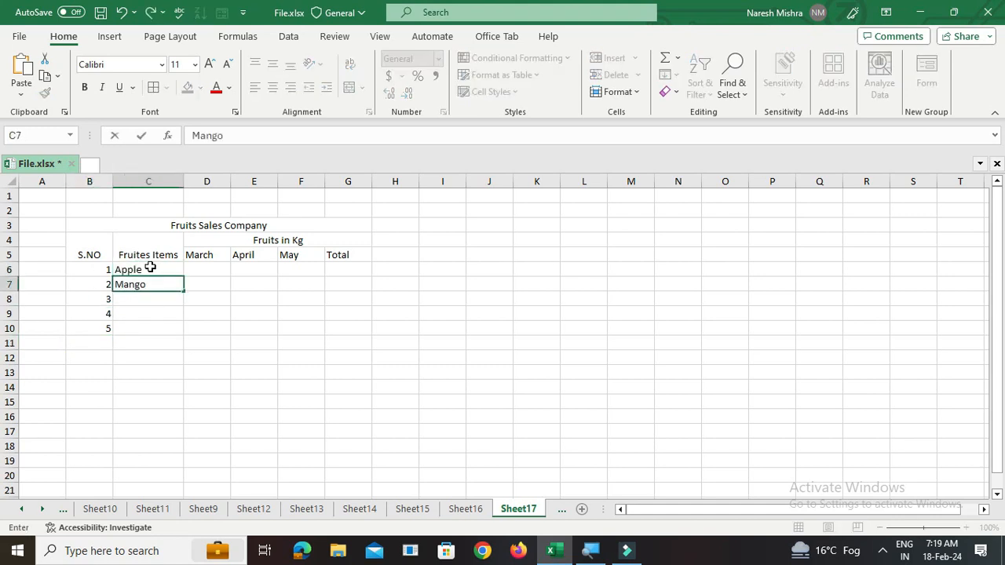
{"action": "key", "text": "Return"}
{"action": "type", "text": "Banana"}
{"action": "key", "text": "Return"}
{"action": "type", "text": "Lamon"}
{"action": "key", "text": "Return"}
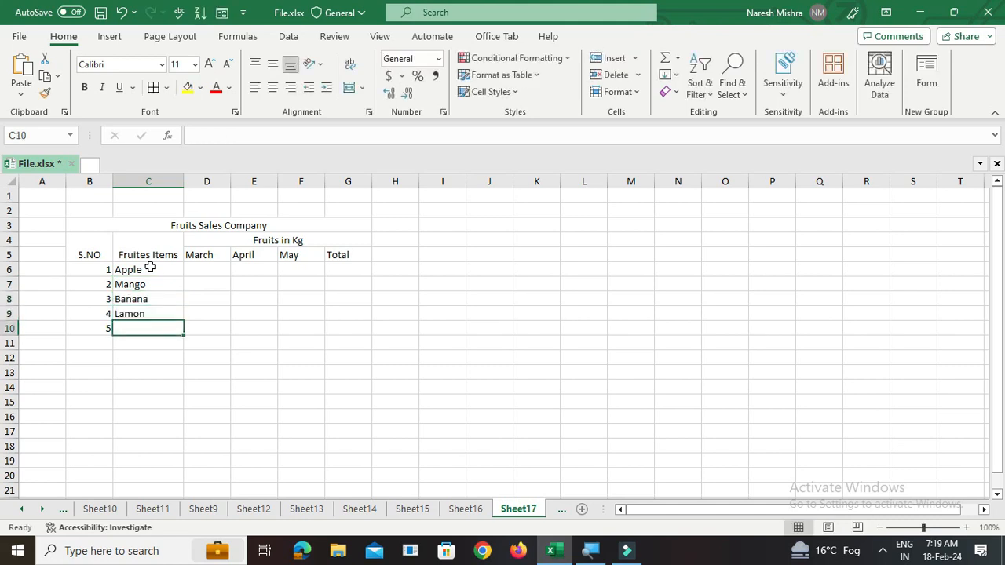
{"action": "type", "text": "Graps"}
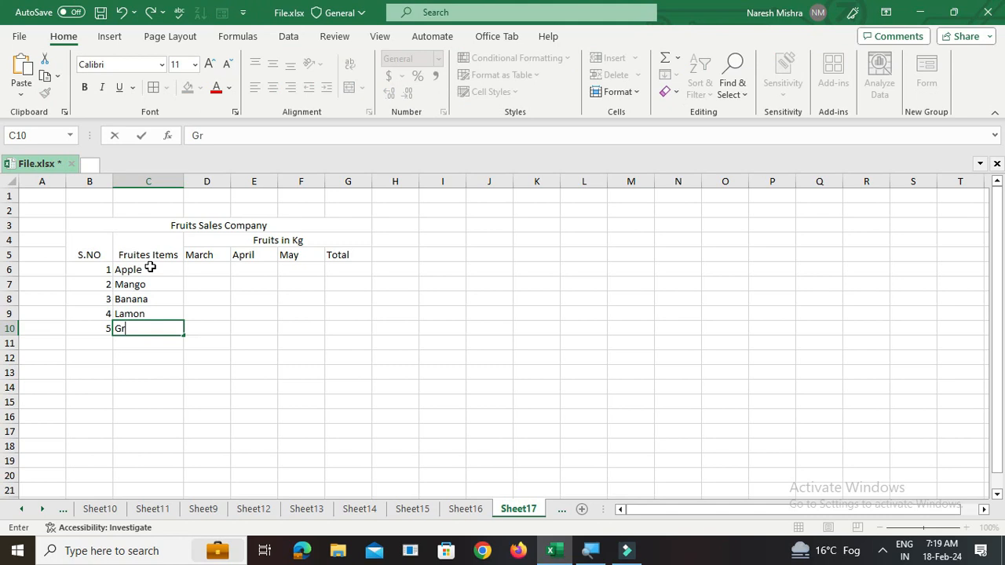
{"action": "left_click", "coordinate": [297, 363]}
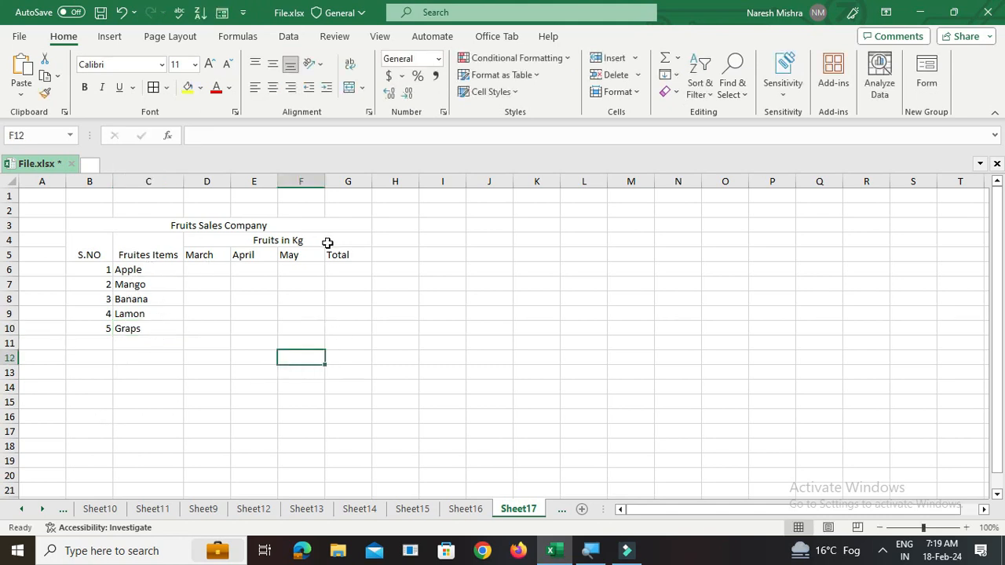
- Enter 400 and 500 for March in D6 and D7, then fill the series down to D10
{"action": "left_click", "coordinate": [197, 271]}
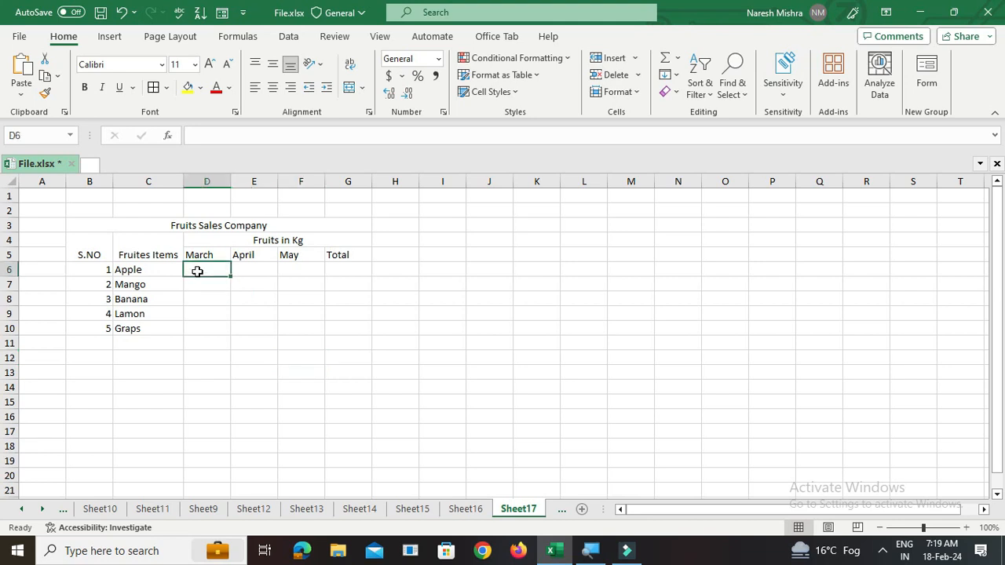
{"action": "type", "text": "400"}
{"action": "key", "text": "Return"}
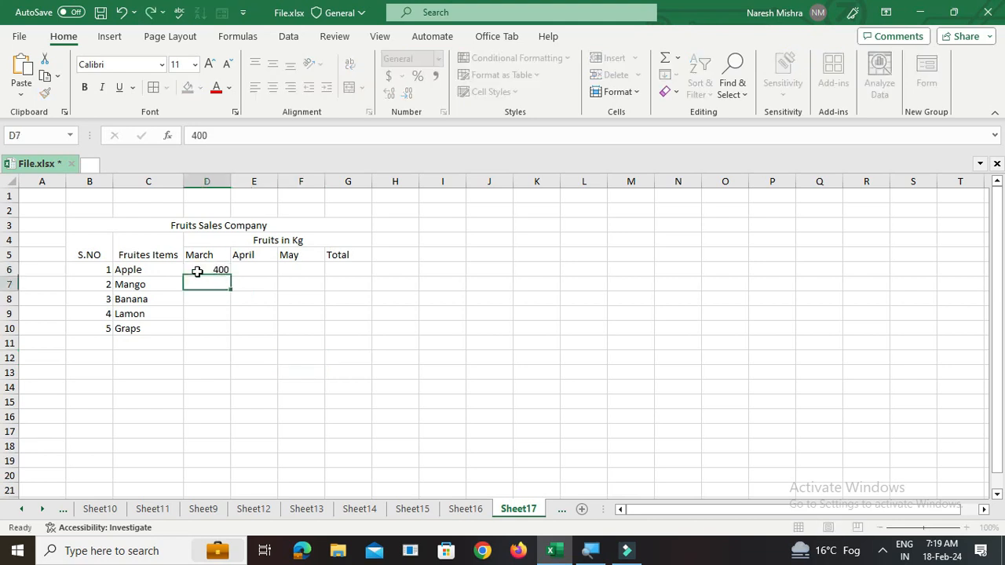
{"action": "type", "text": "500"}
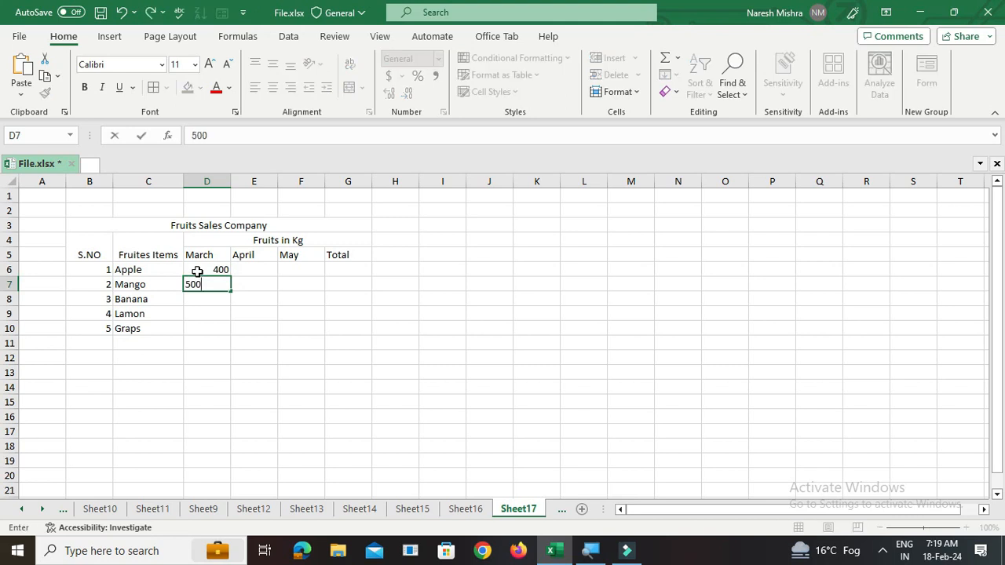
{"action": "left_click", "coordinate": [197, 271]}
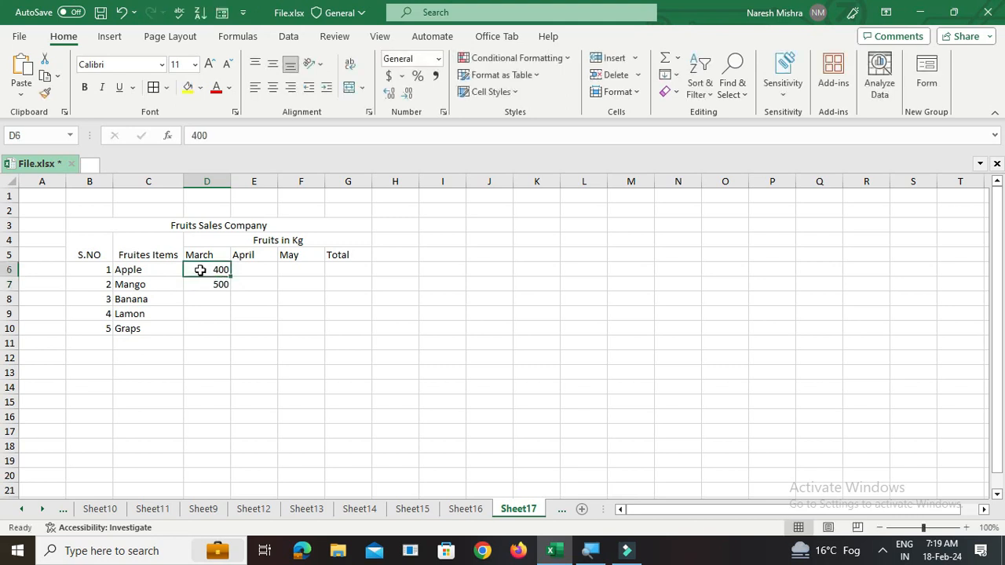
{"action": "left_click_drag", "start_coordinate": [202, 270], "coordinate": [229, 335]}
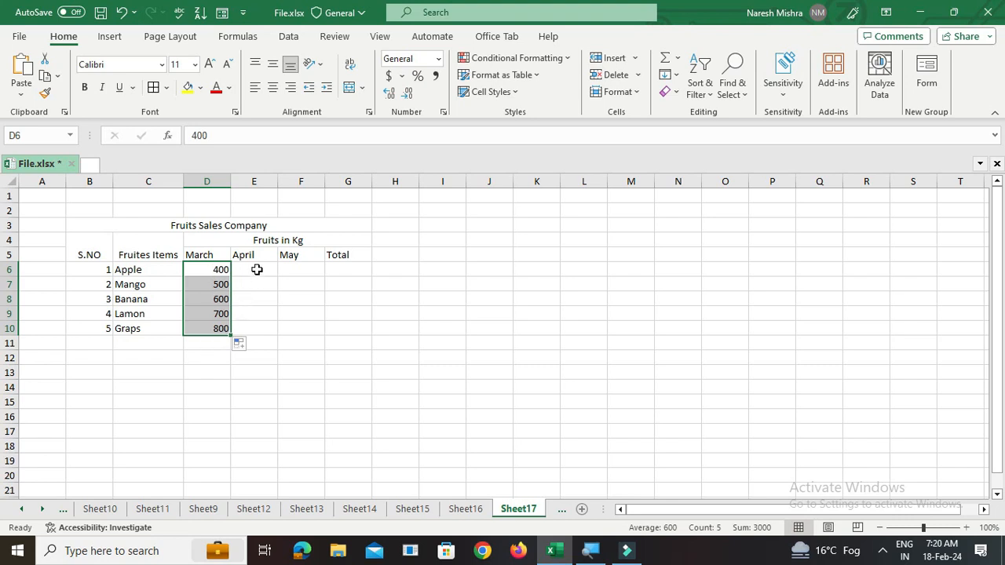
- Enter 250 and 300 for April in E6 and E7, then fill the series down to E10
{"action": "left_click", "coordinate": [256, 268]}
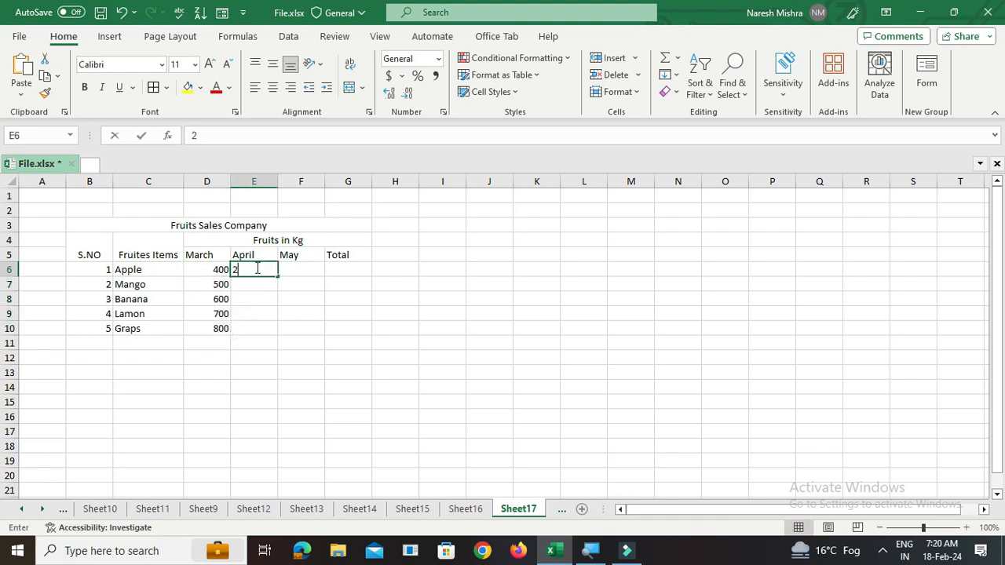
{"action": "type", "text": "2"}
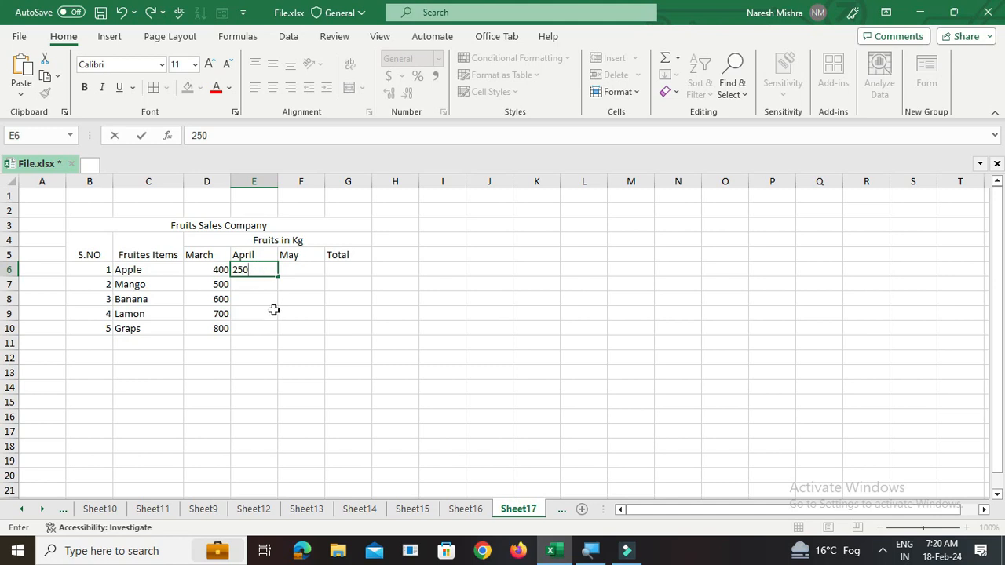
{"action": "left_click", "coordinate": [255, 284]}
{"action": "type", "text": "300"}
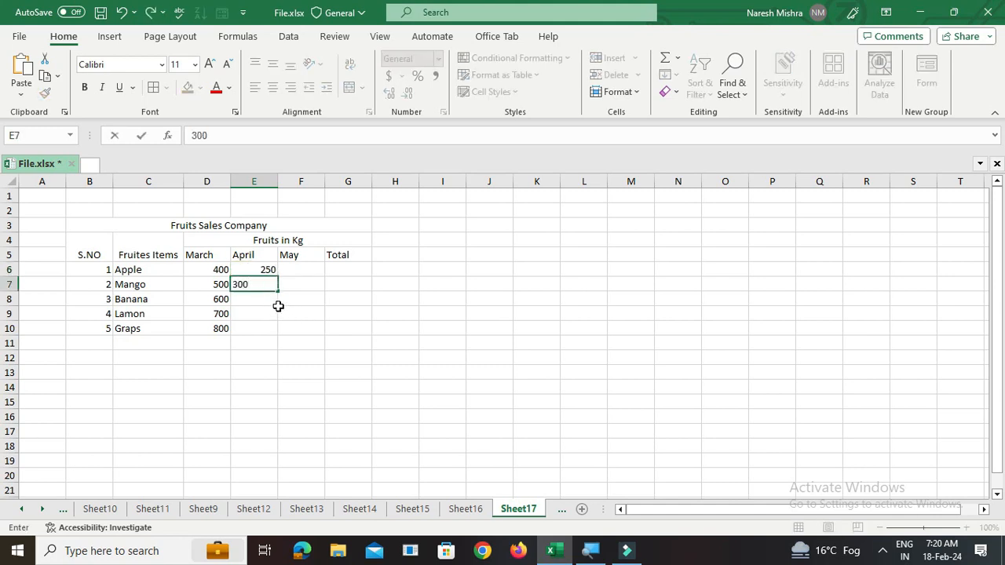
{"action": "left_click", "coordinate": [280, 303]}
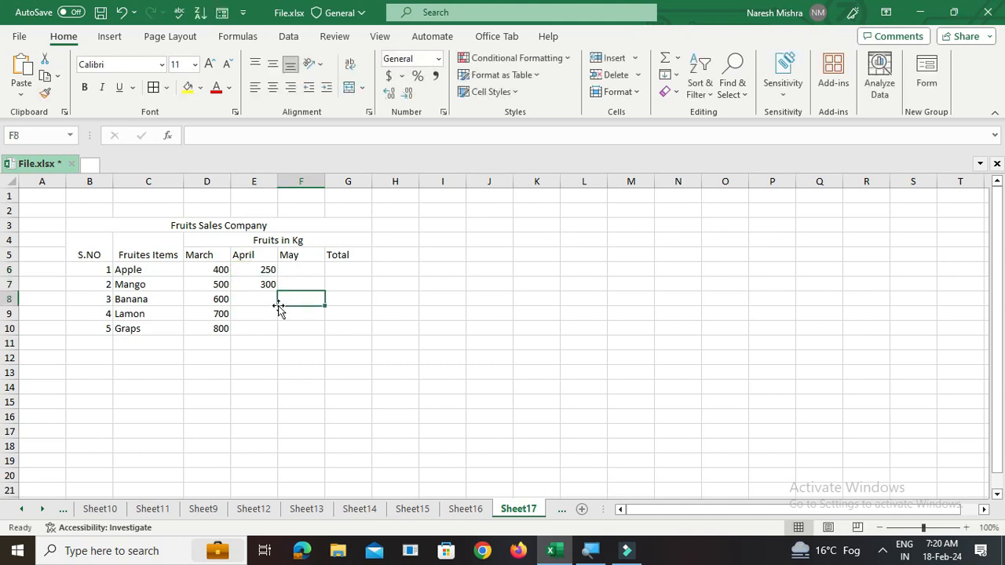
{"action": "left_click_drag", "start_coordinate": [261, 269], "coordinate": [247, 285]}
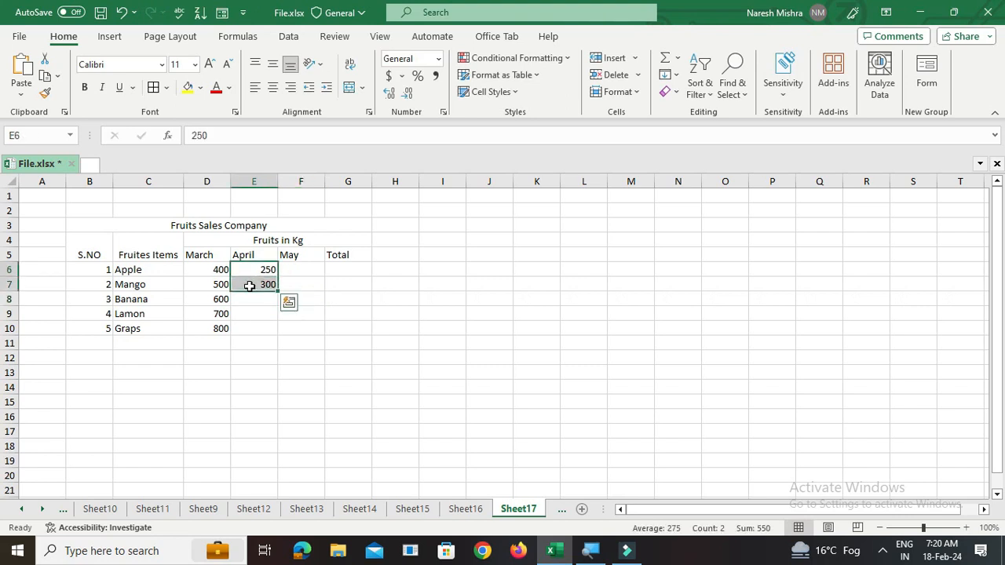
{"action": "double_click", "coordinate": [279, 291]}
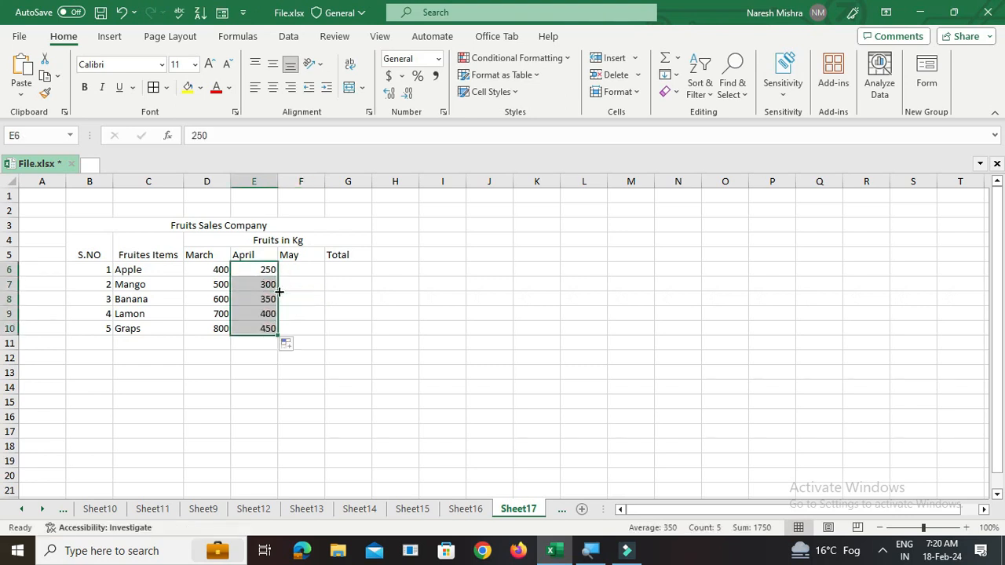
- Enter 500 and 550 for May in F6 and F7, then fill the series down to F10
{"action": "left_click", "coordinate": [296, 274]}
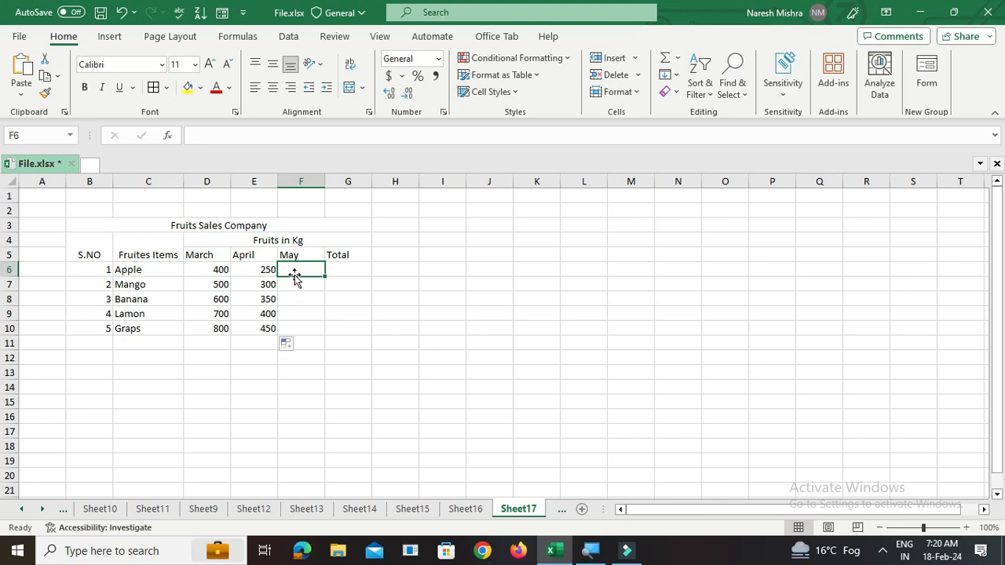
{"action": "type", "text": "500"}
{"action": "key", "text": "Return"}
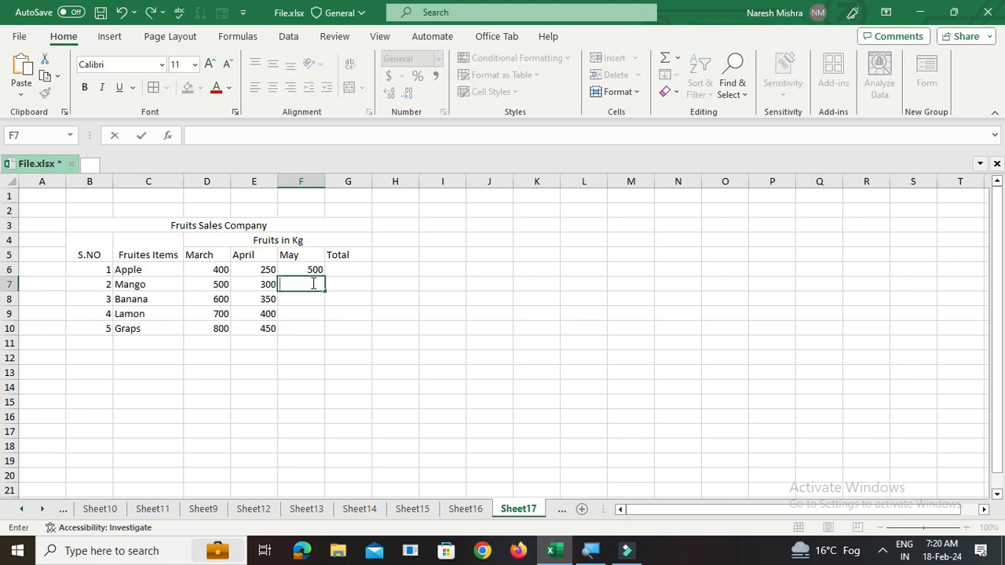
{"action": "type", "text": "550"}
{"action": "key", "text": "Return"}
{"action": "left_click", "coordinate": [302, 270]}
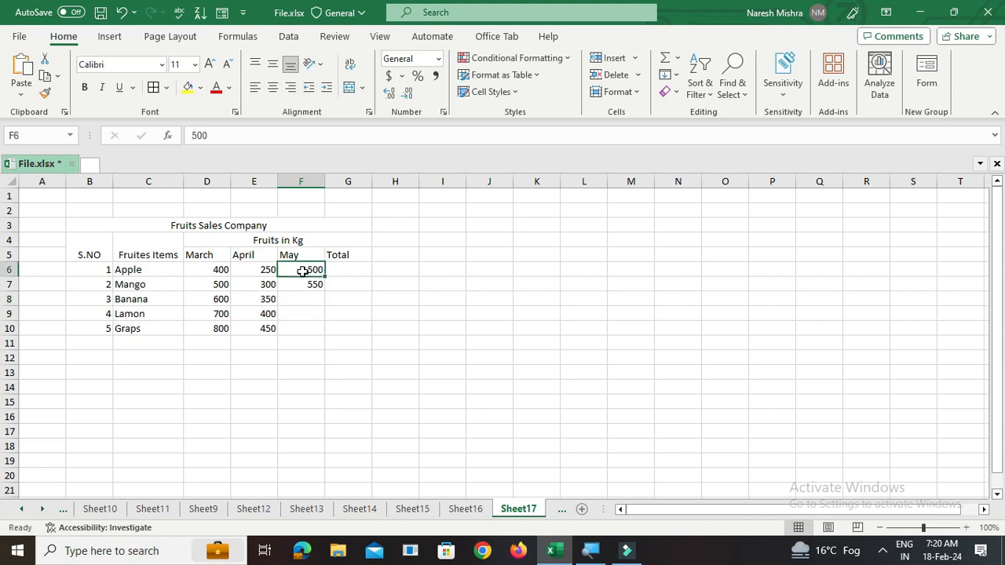
{"action": "left_click_drag", "start_coordinate": [303, 270], "coordinate": [306, 281]}
{"action": "double_click", "coordinate": [326, 292]}
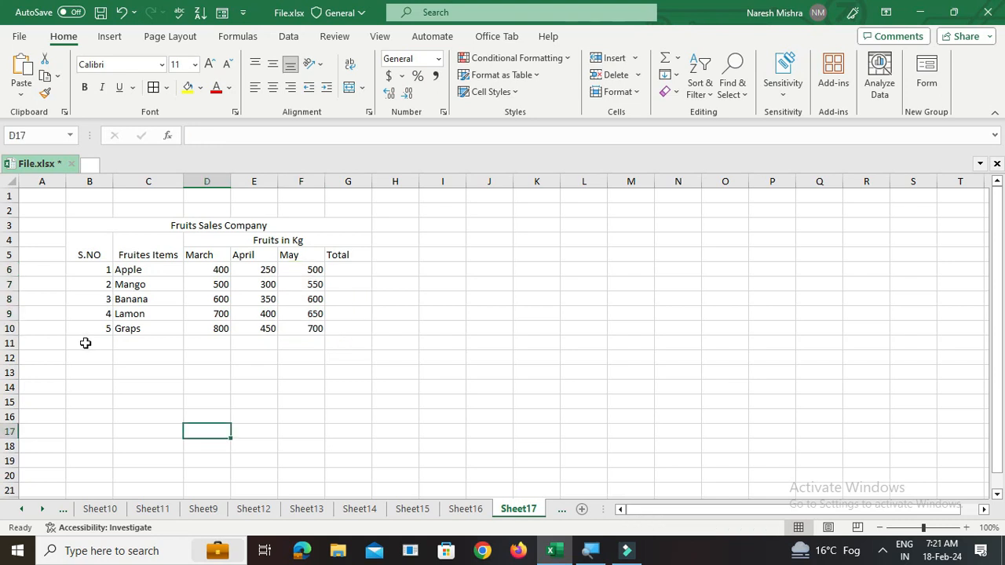
- Merge and center cells B11:C11 and enter the label Total
{"action": "left_click_drag", "start_coordinate": [85, 342], "coordinate": [135, 342]}
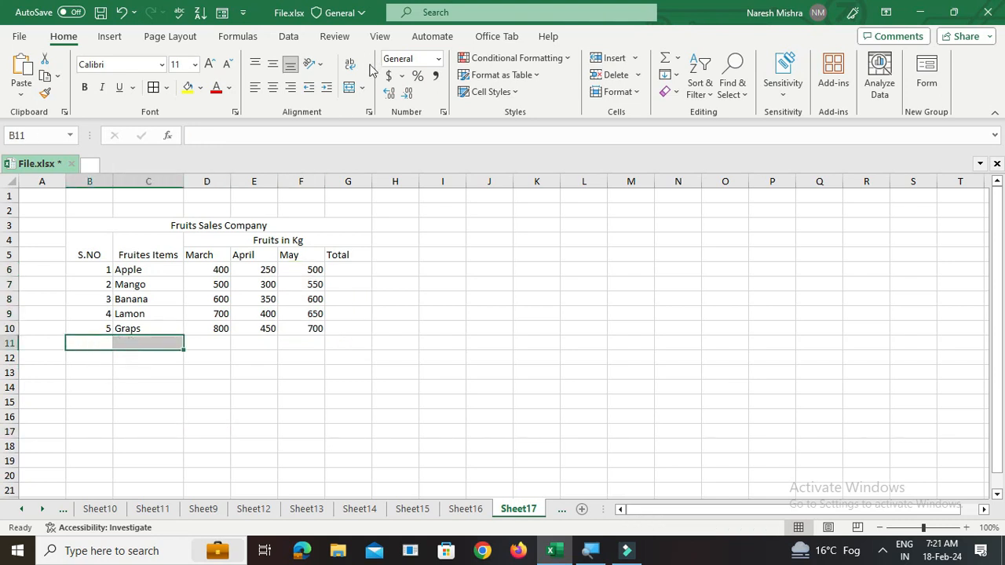
{"action": "left_click", "coordinate": [363, 88]}
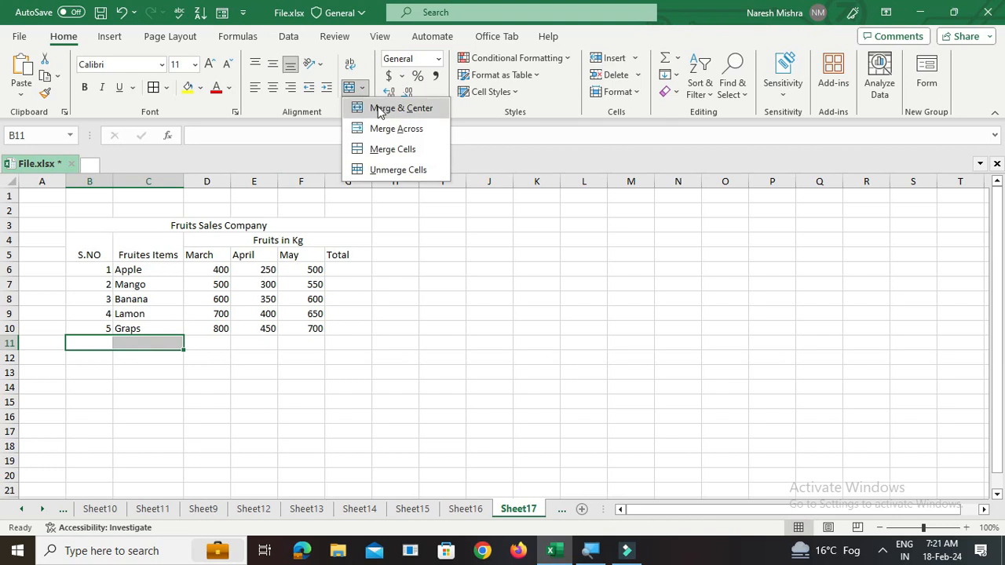
{"action": "left_click", "coordinate": [380, 110]}
{"action": "type", "text": "Total"}
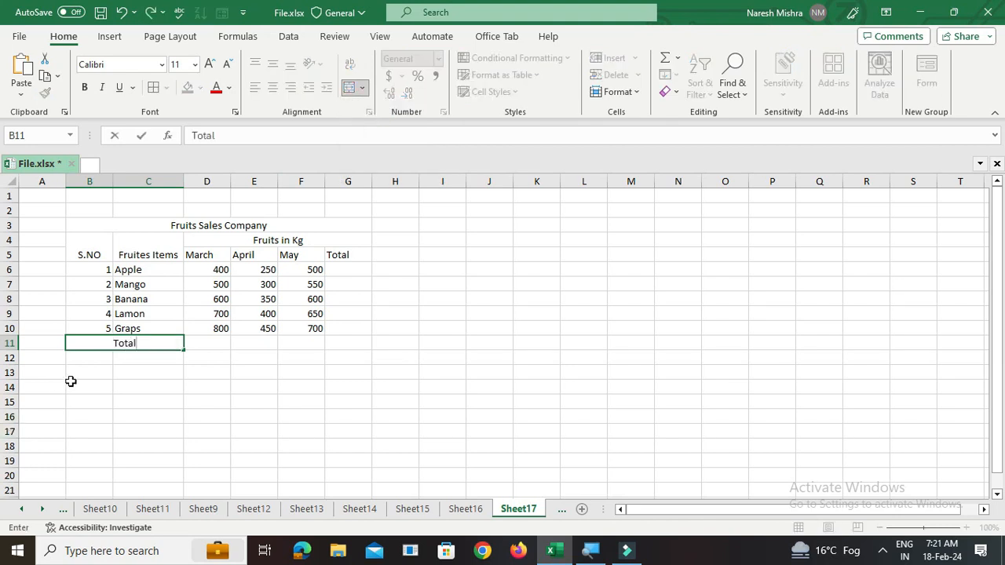
{"action": "left_click", "coordinate": [239, 386]}
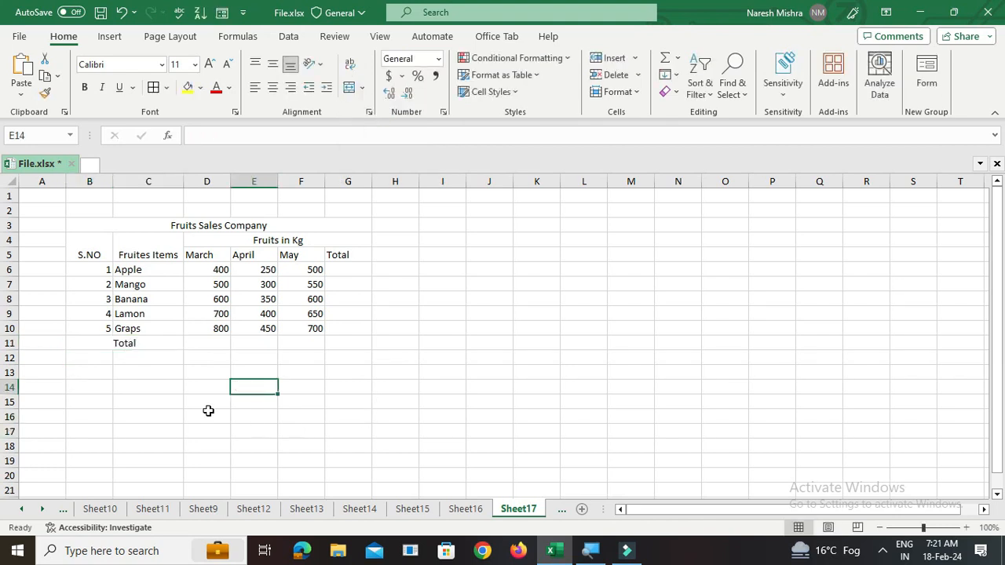
- Select the whole table range and apply All Borders to it
{"action": "left_click", "coordinate": [131, 285]}
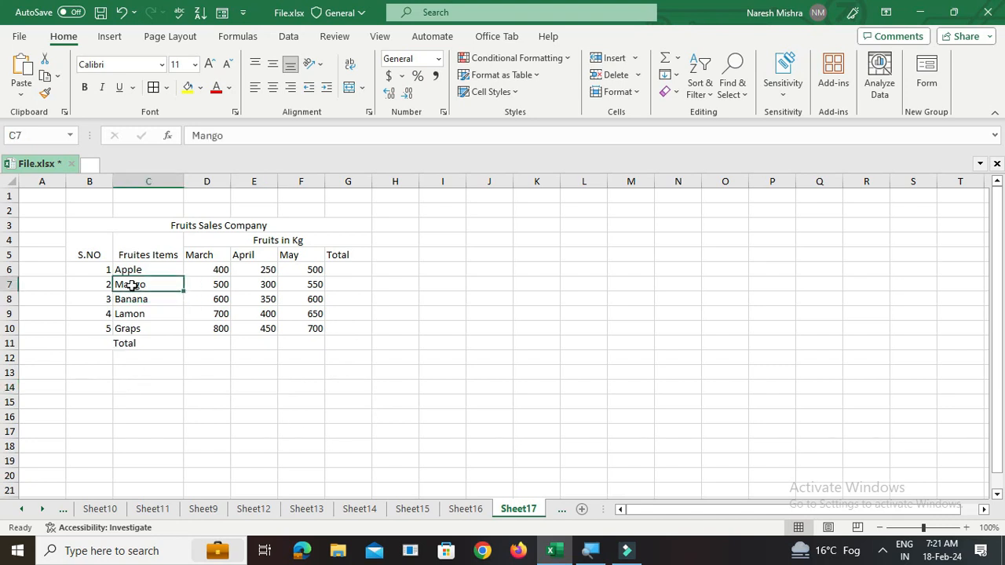
{"action": "key", "text": "ctrl+a"}
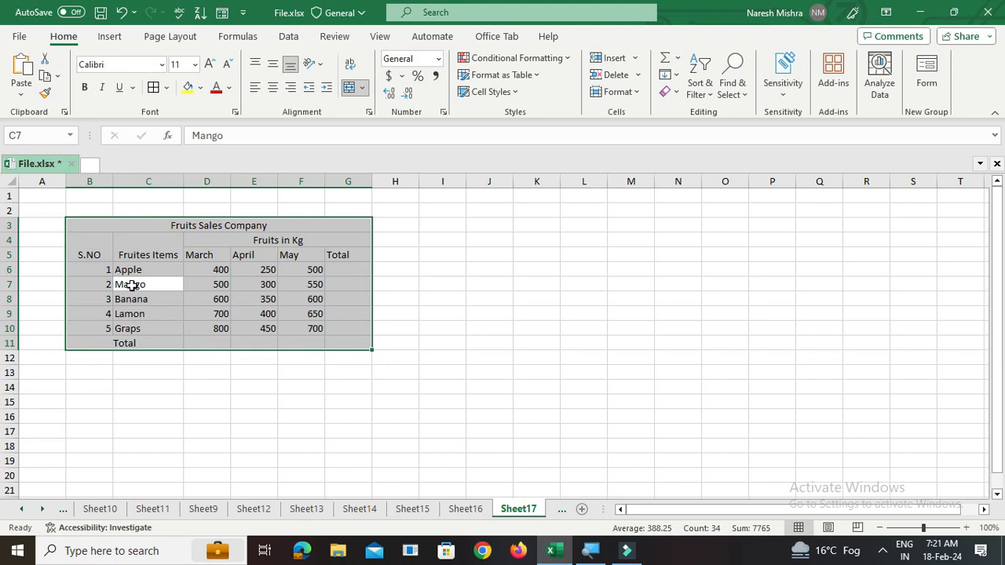
{"action": "key", "text": "alt"}
{"action": "key", "text": "h"}
{"action": "key", "text": "b"}
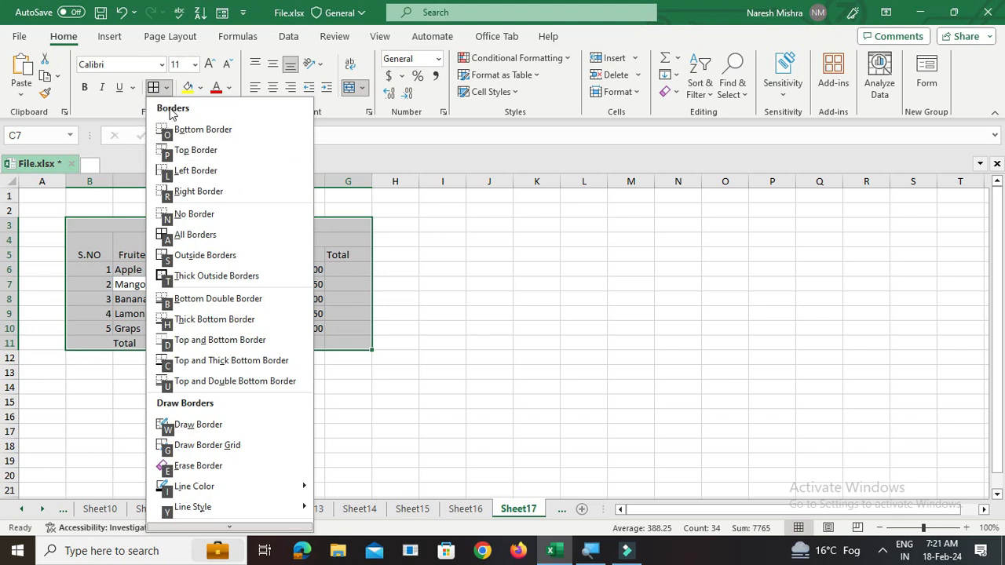
{"action": "left_click", "coordinate": [200, 235]}
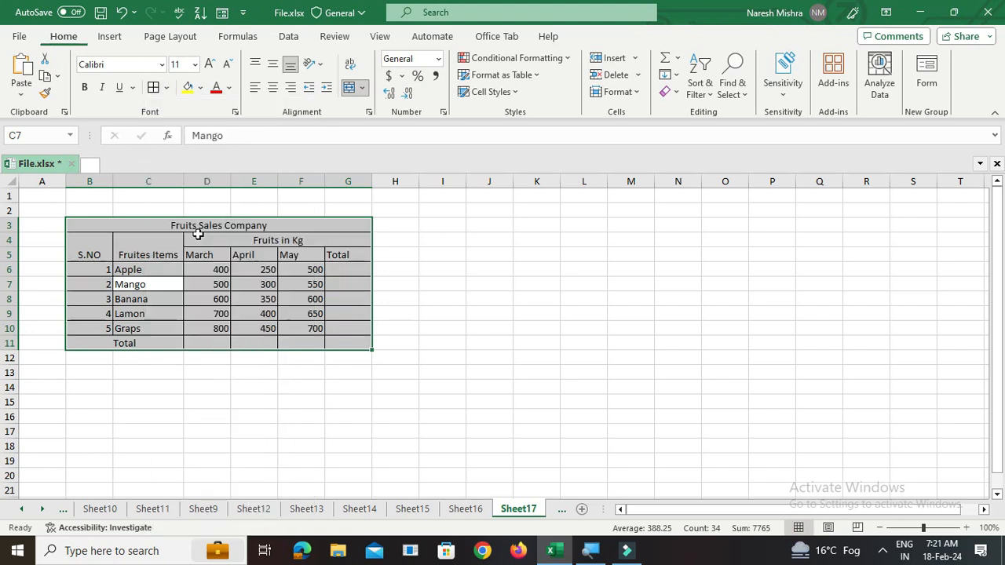
{"action": "left_click", "coordinate": [181, 374]}
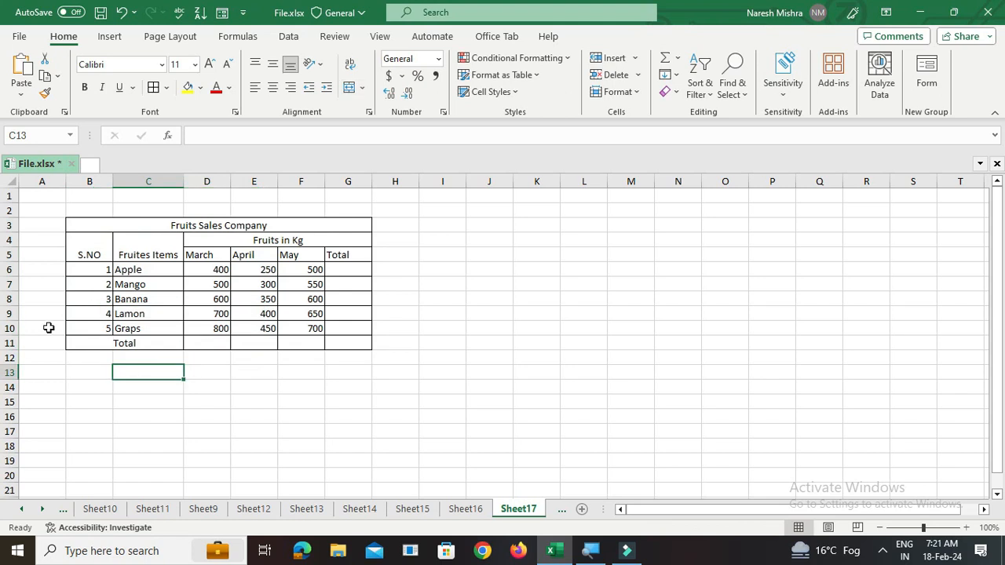
- Enter the formula =D6+E6+F6 in G6 to total Apple's quantities
{"action": "left_click", "coordinate": [348, 270]}
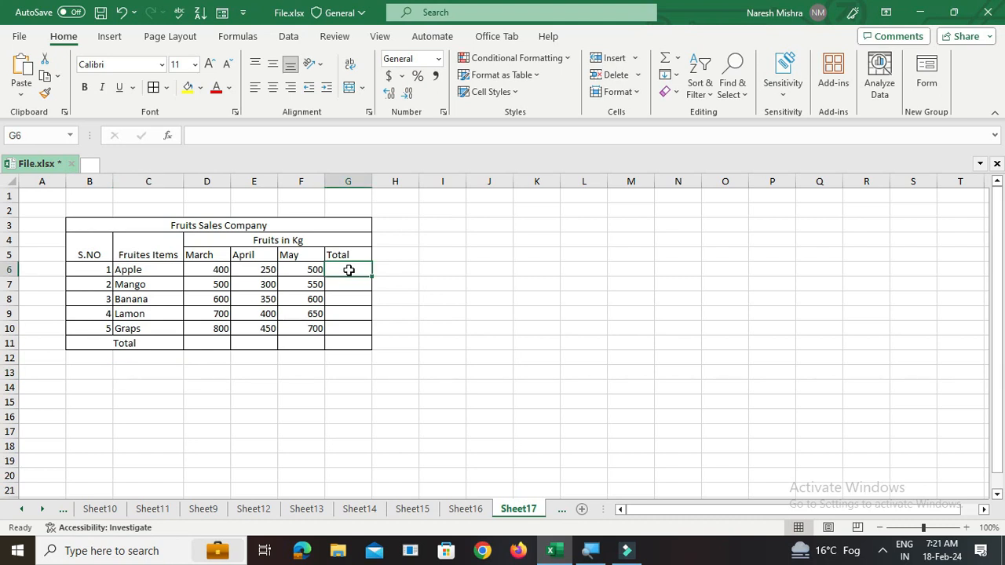
{"action": "type", "text": "="}
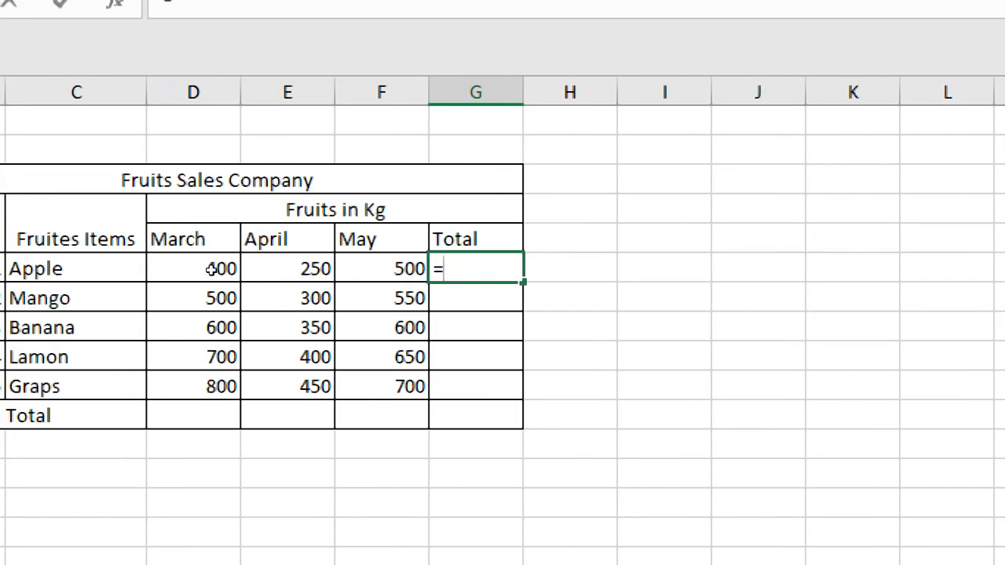
{"action": "left_click", "coordinate": [217, 269]}
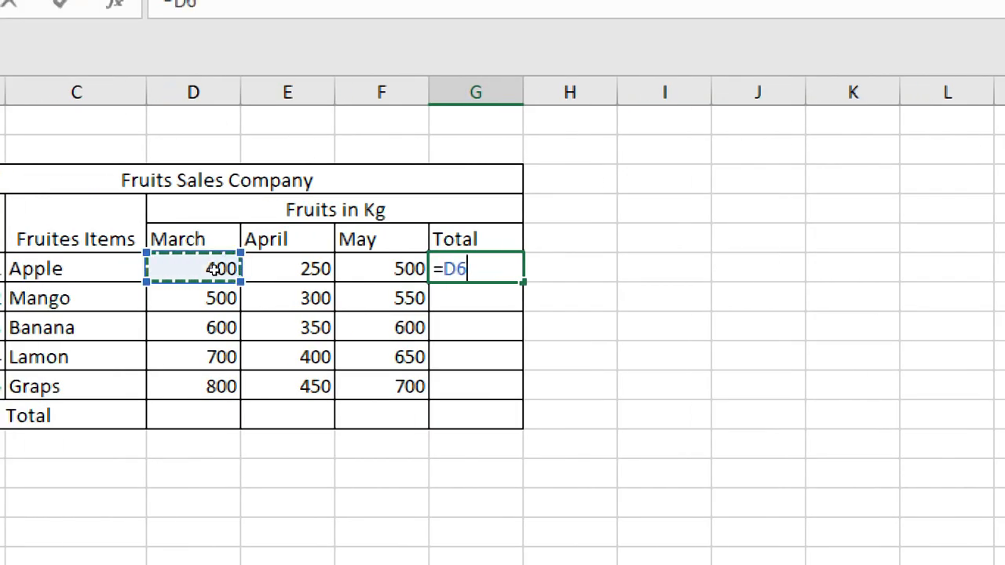
{"action": "type", "text": "+"}
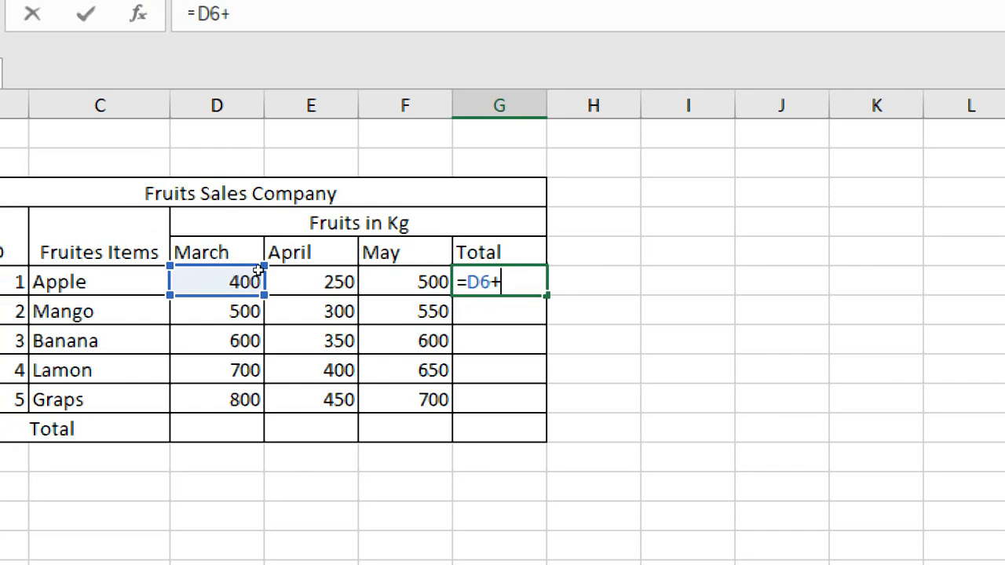
{"action": "left_click", "coordinate": [248, 269]}
{"action": "type", "text": "+"}
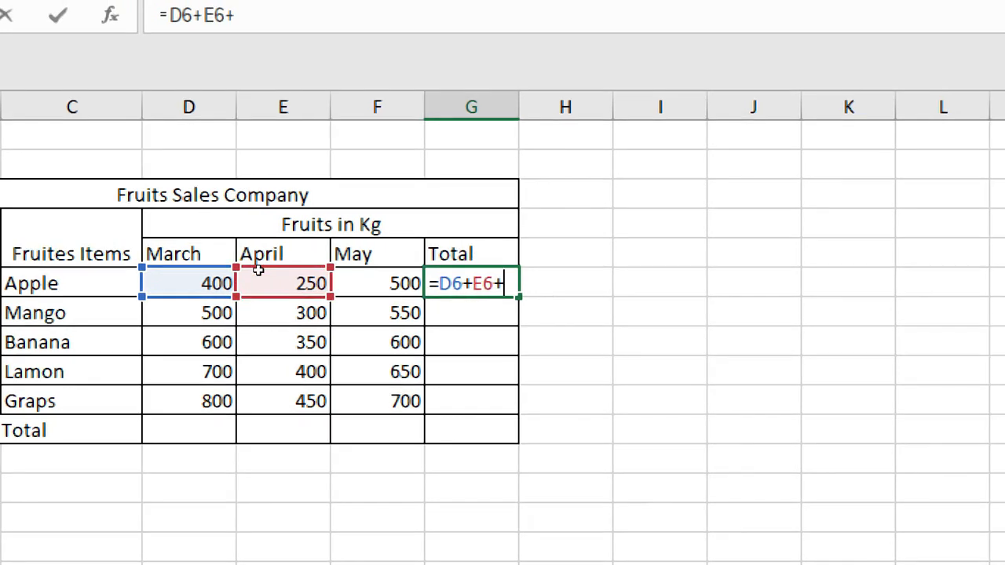
{"action": "key", "text": "Left"}
{"action": "key", "text": "Return"}
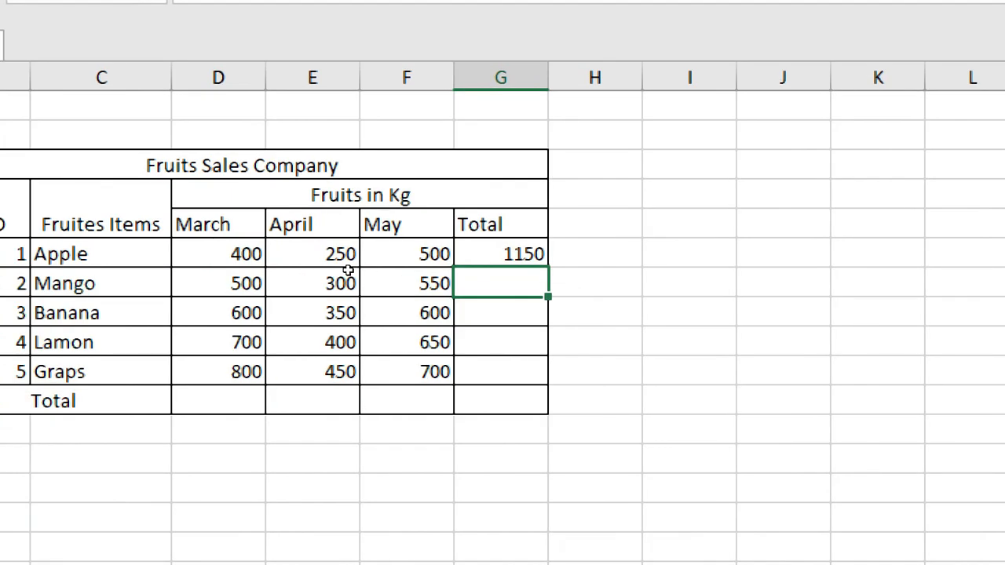
- Fill the G6 total formula down through G11
{"action": "key", "text": "Up"}
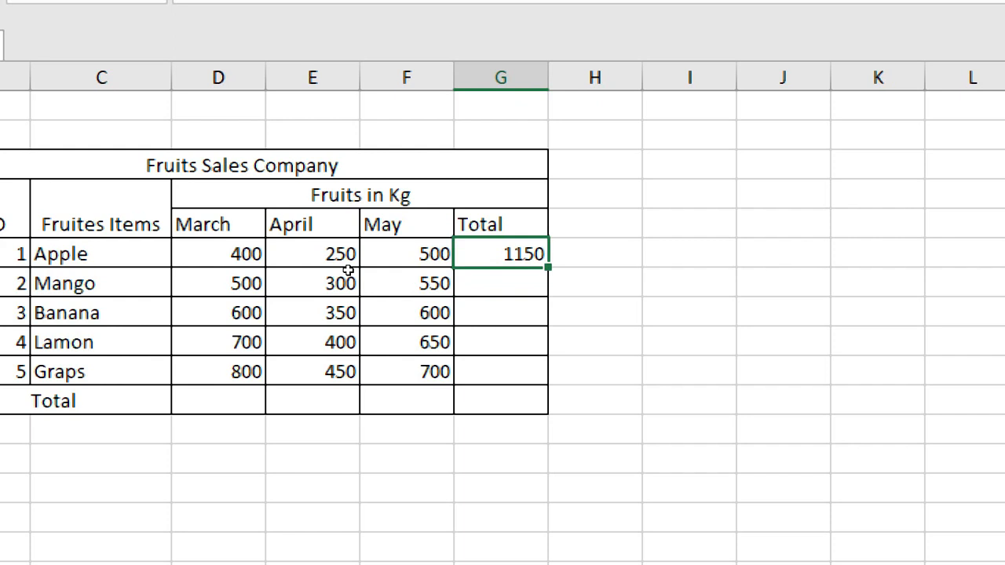
{"action": "key", "text": "shift+Down"}
{"action": "key", "text": "shift+Down"}
{"action": "key", "text": "shift+Down"}
{"action": "key", "text": "shift+Down"}
{"action": "key", "text": "shift+Down"}
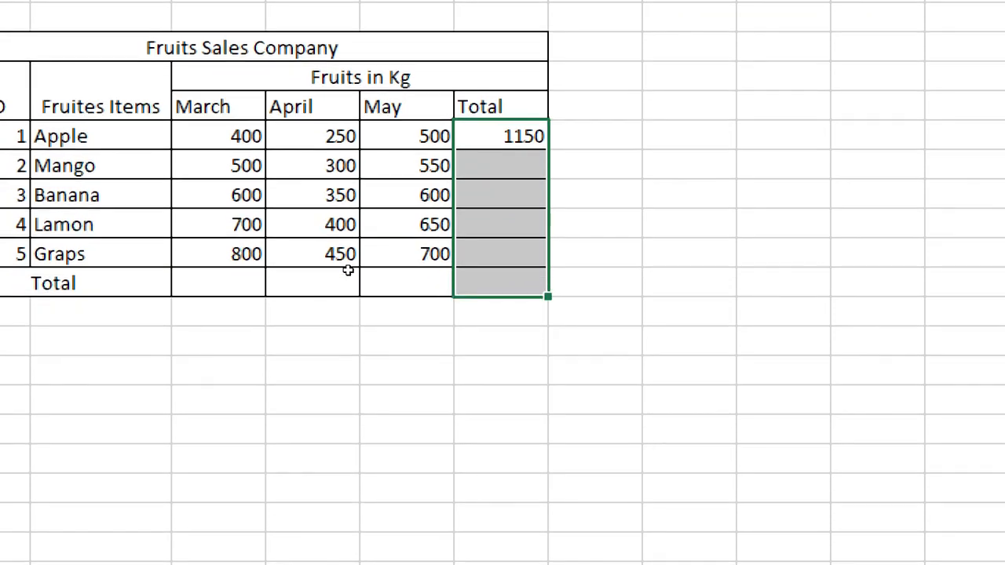
{"action": "key", "text": "ctrl+d"}
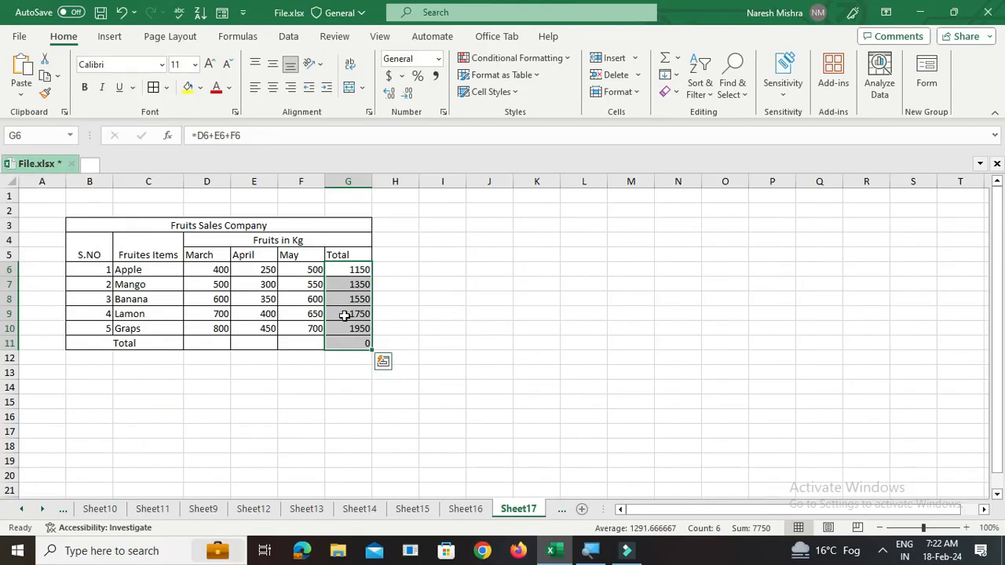
{"action": "left_click", "coordinate": [284, 327]}
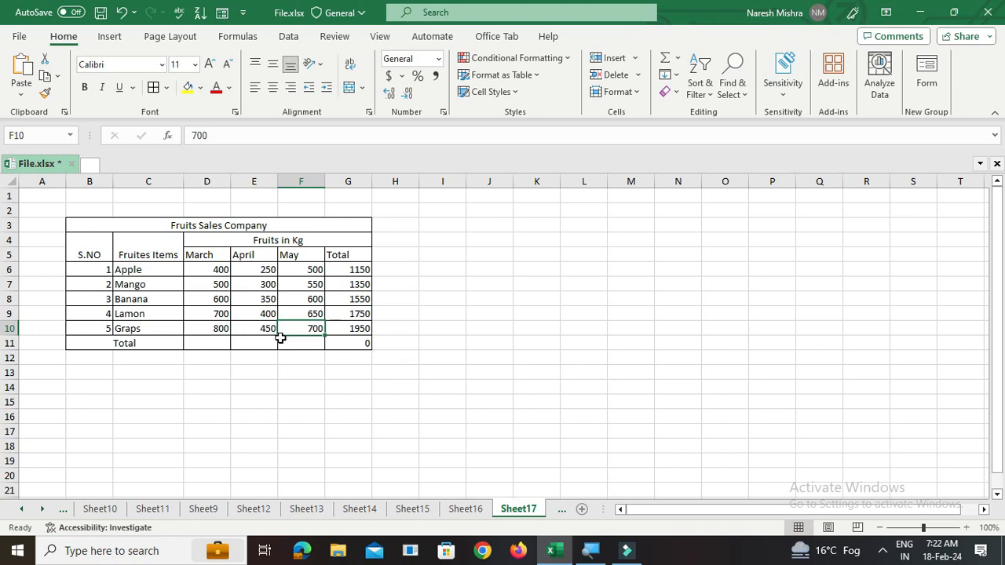
{"action": "left_click_drag", "start_coordinate": [206, 299], "coordinate": [315, 299]}
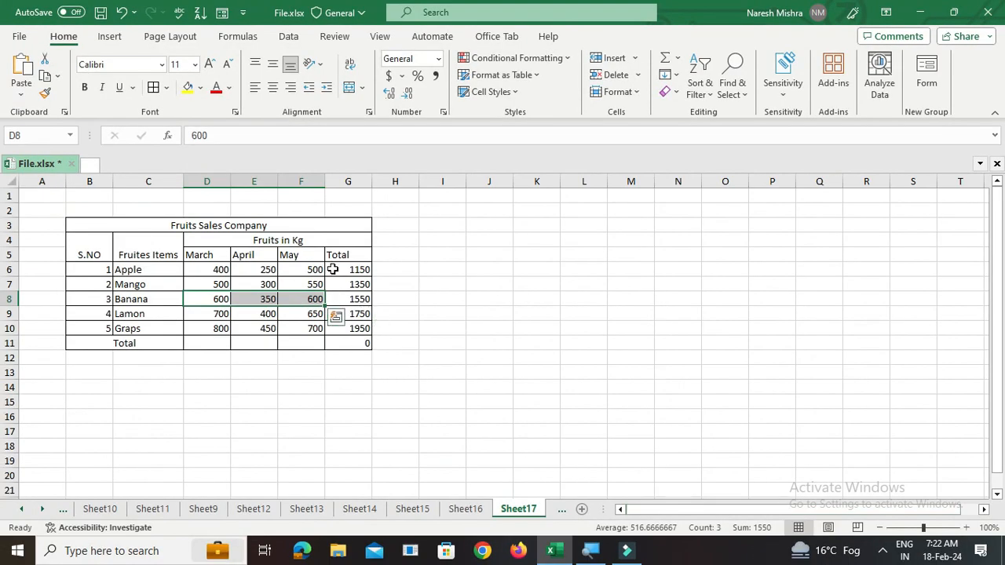
{"action": "left_click", "coordinate": [210, 341]}
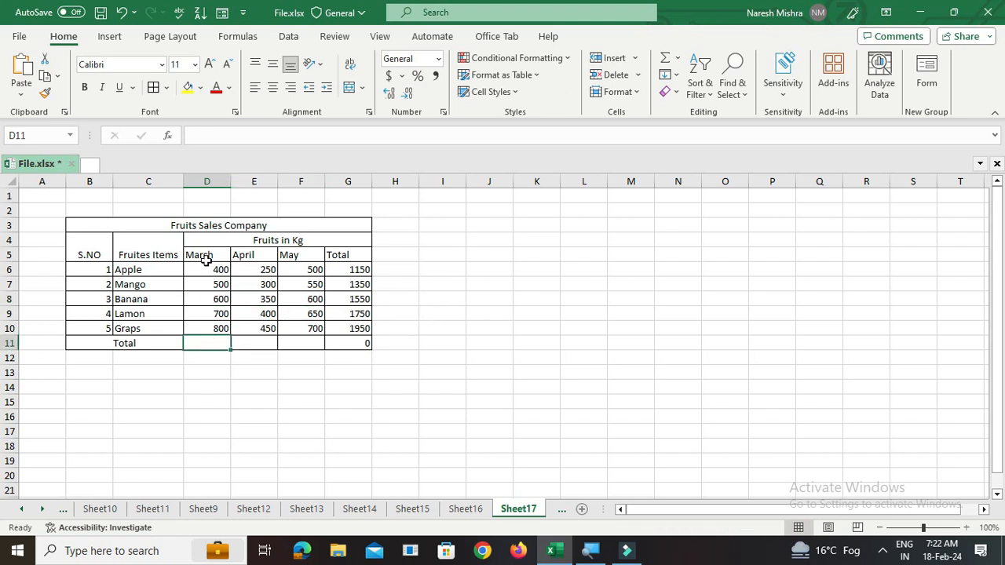
{"action": "double_click", "coordinate": [211, 345]}
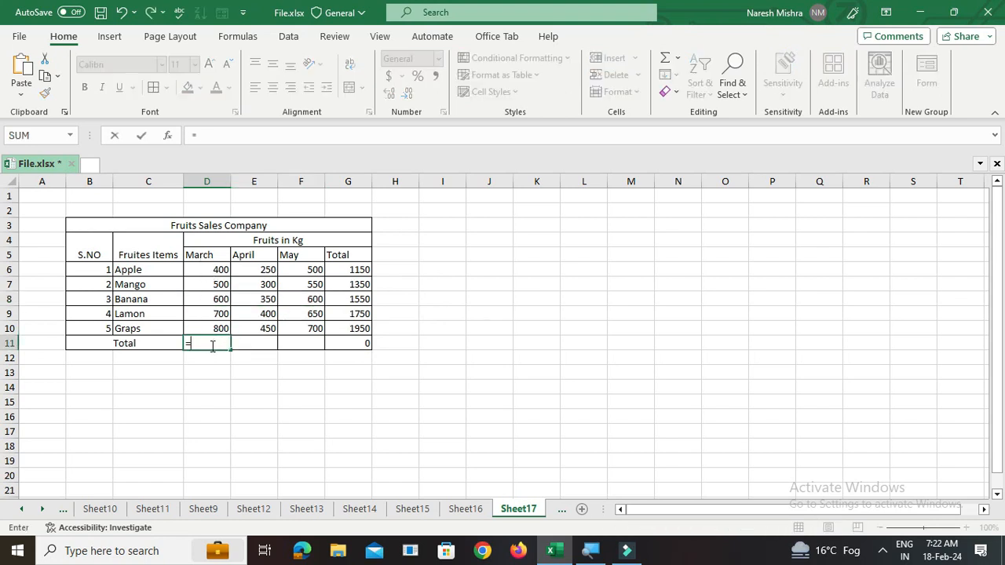
{"action": "left_click", "coordinate": [216, 368]}
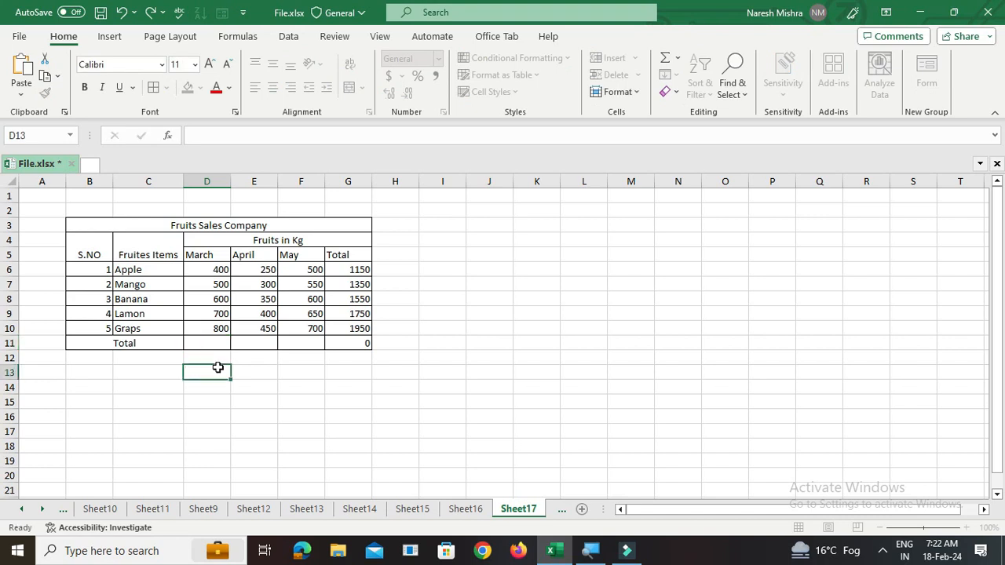
- AutoSum the March quantities D6:D10 into D11 and fill the total formula across through G11
{"action": "left_click", "coordinate": [209, 270]}
{"action": "left_click_drag", "start_coordinate": [208, 269], "coordinate": [212, 328]}
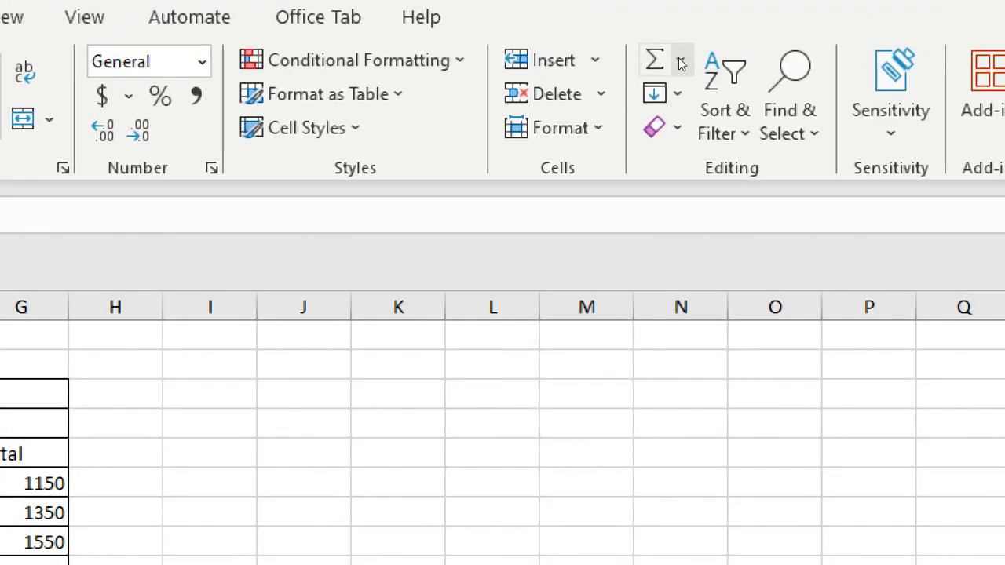
{"action": "left_click", "coordinate": [681, 63]}
{"action": "left_click", "coordinate": [685, 72]}
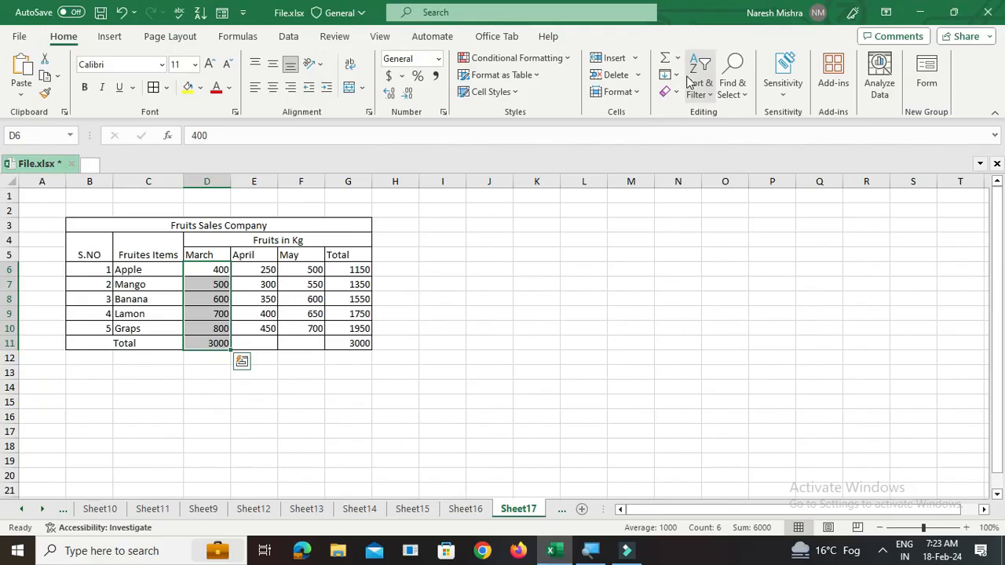
{"action": "left_click", "coordinate": [193, 347]}
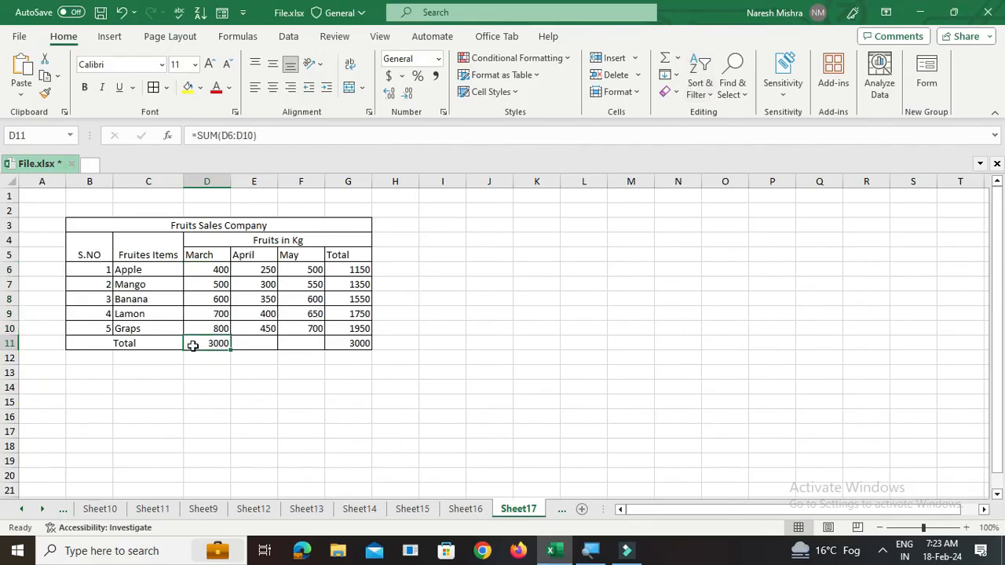
{"action": "left_click_drag", "start_coordinate": [229, 351], "coordinate": [369, 351]}
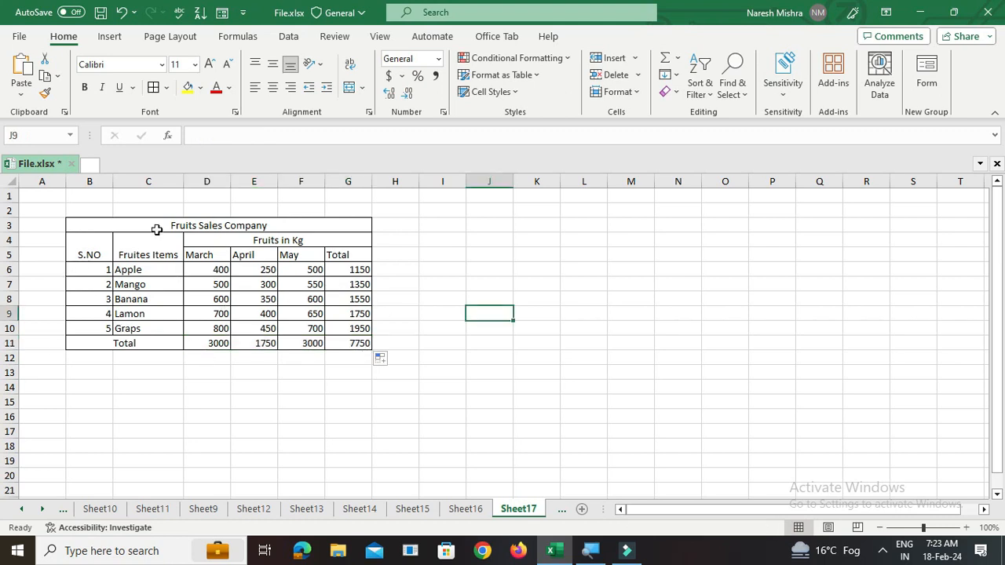
- Set the Fruits Sales Company title's font size to 14 and make the header rows B3:G5 bold
{"action": "left_click", "coordinate": [157, 223]}
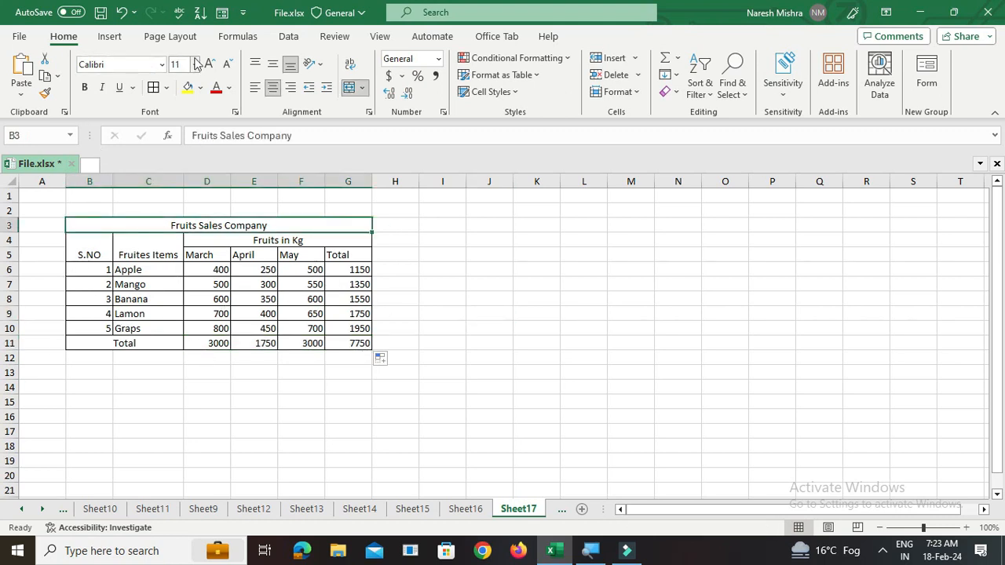
{"action": "left_click", "coordinate": [197, 66]}
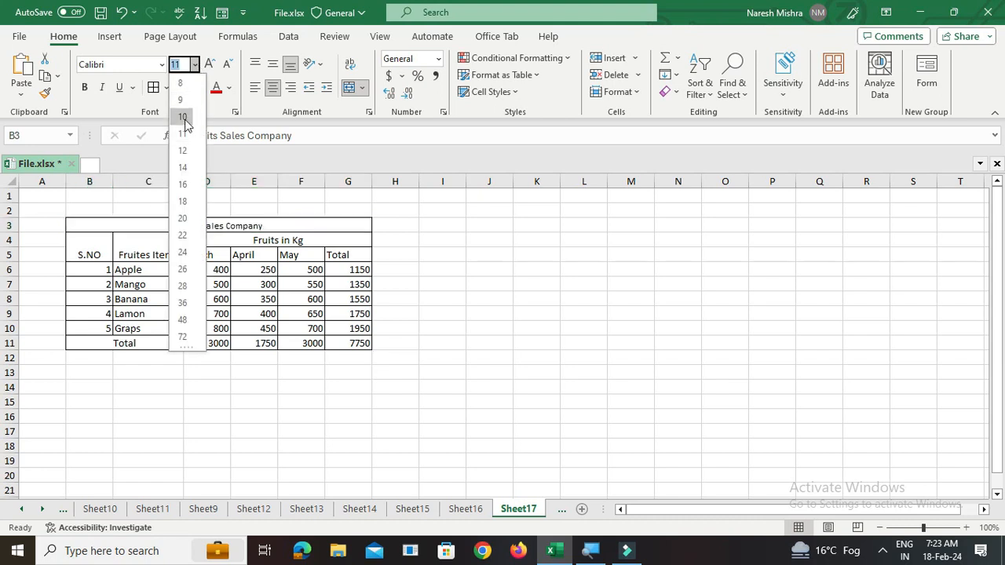
{"action": "left_click", "coordinate": [183, 168]}
{"action": "left_click_drag", "start_coordinate": [94, 227], "coordinate": [230, 259]}
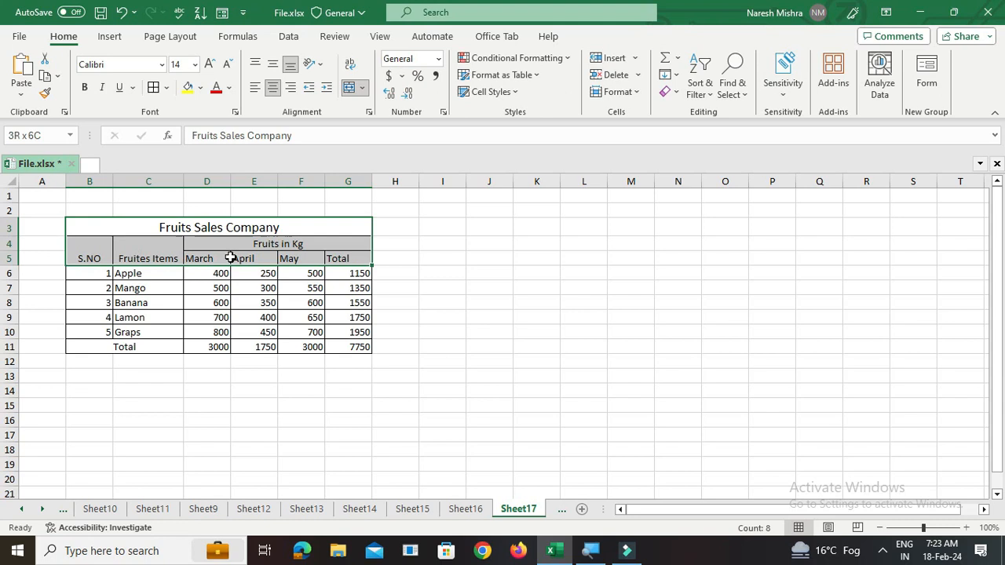
{"action": "left_click", "coordinate": [86, 91]}
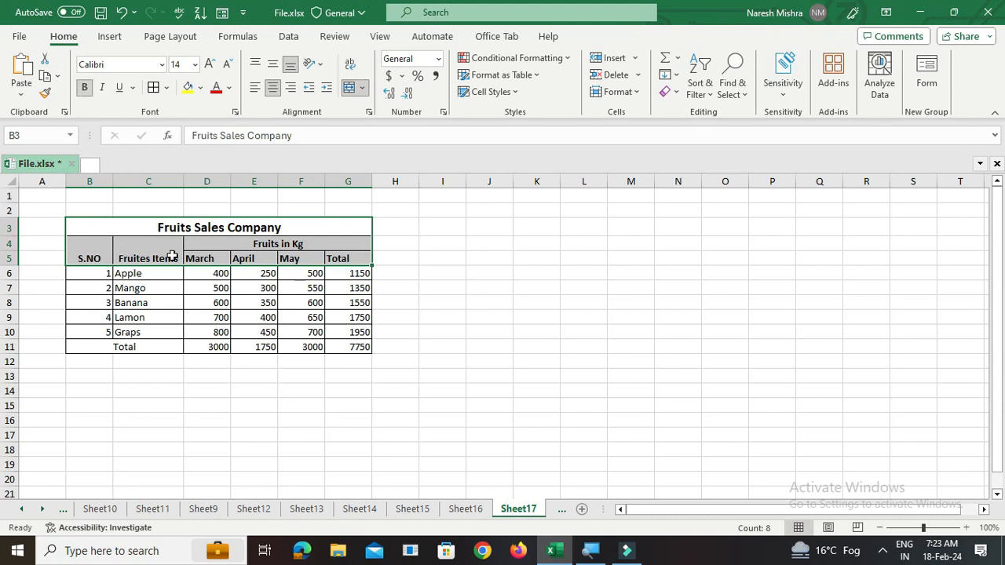
- Make the Total row B11:G11 bold
{"action": "left_click", "coordinate": [165, 332]}
{"action": "scroll", "coordinate": [165, 332], "scroll_direction": "up", "scroll_amount": 5}
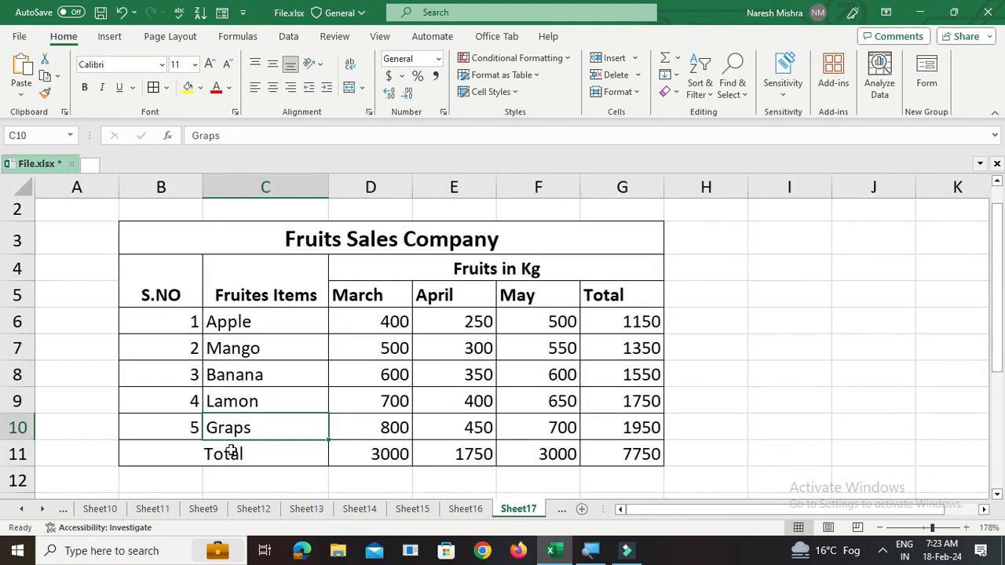
{"action": "left_click_drag", "start_coordinate": [185, 453], "coordinate": [639, 450]}
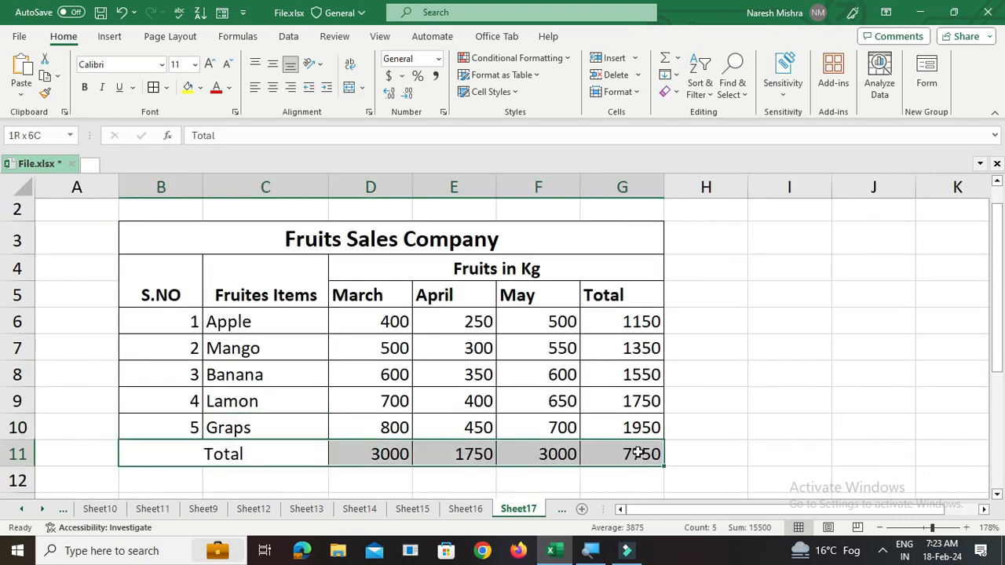
{"action": "left_click", "coordinate": [85, 87]}
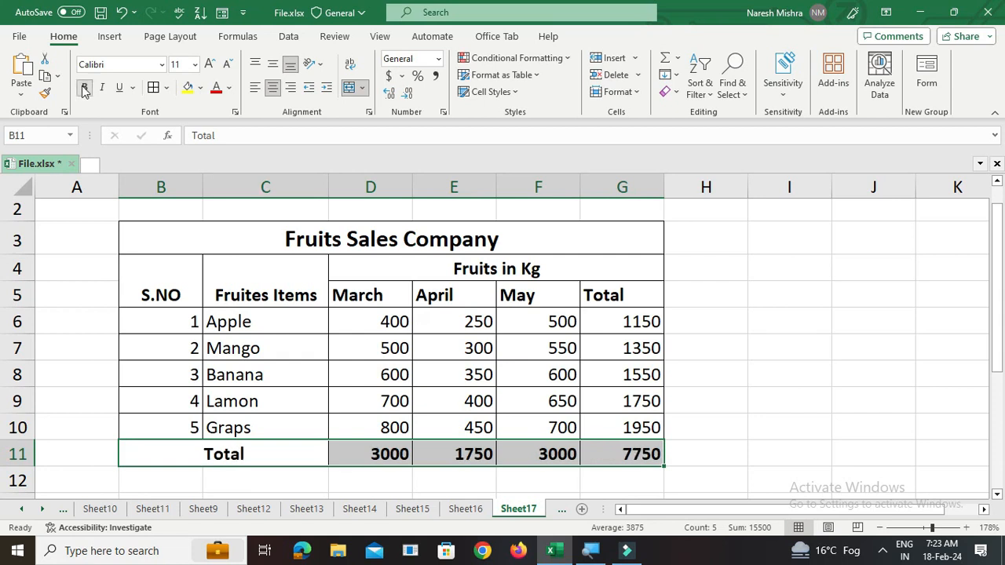
{"action": "left_click", "coordinate": [789, 374]}
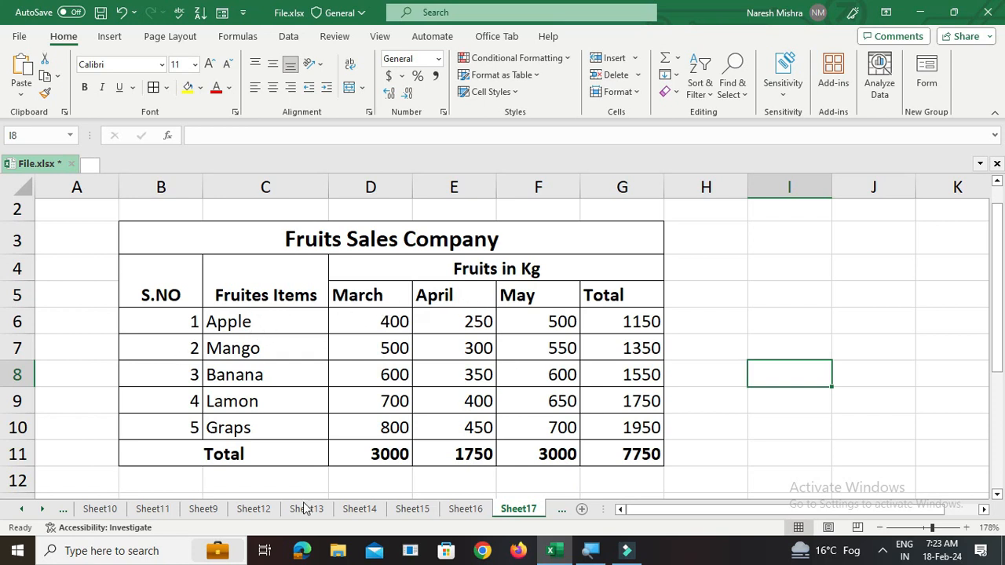
- Select the whole table and center-align all of its contents
{"action": "left_click", "coordinate": [262, 277]}
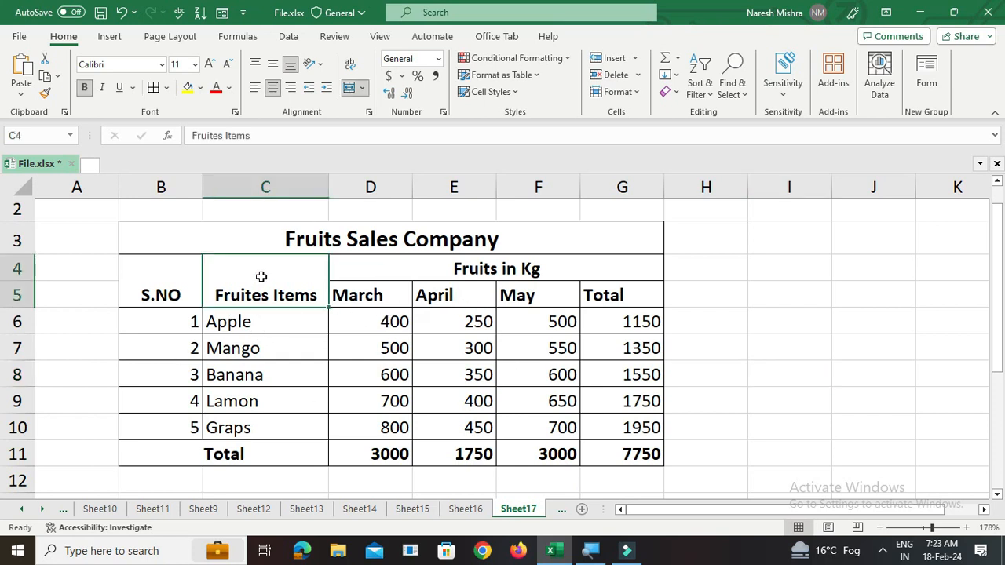
{"action": "key", "text": "ctrl+a"}
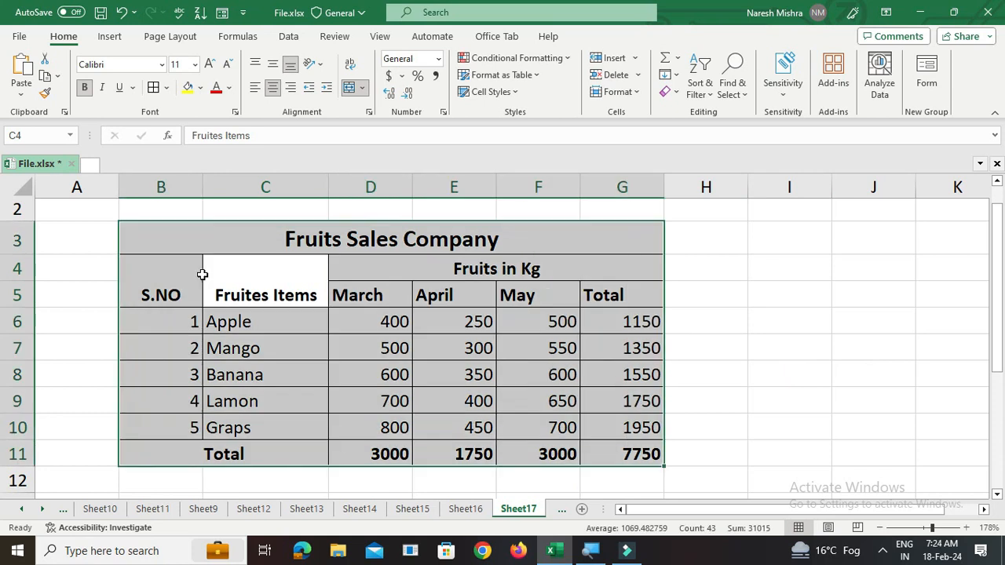
{"action": "left_click", "coordinate": [273, 89]}
{"action": "left_click", "coordinate": [275, 91]}
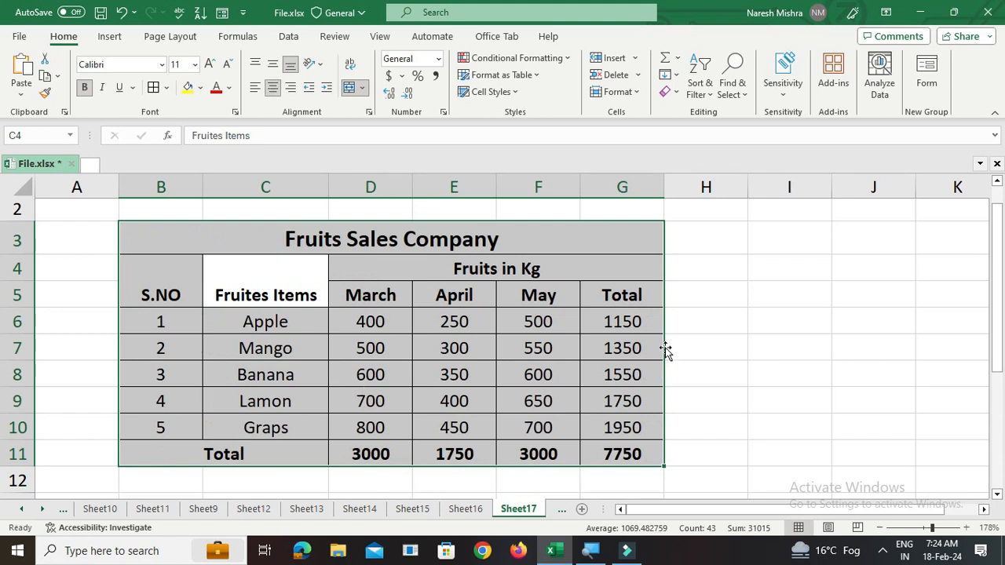
{"action": "left_click", "coordinate": [789, 391]}
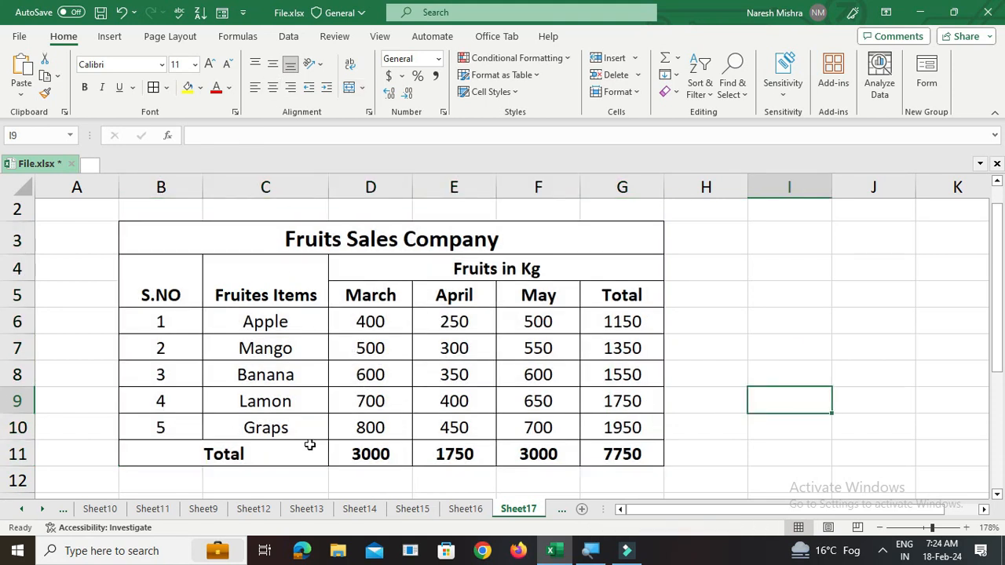